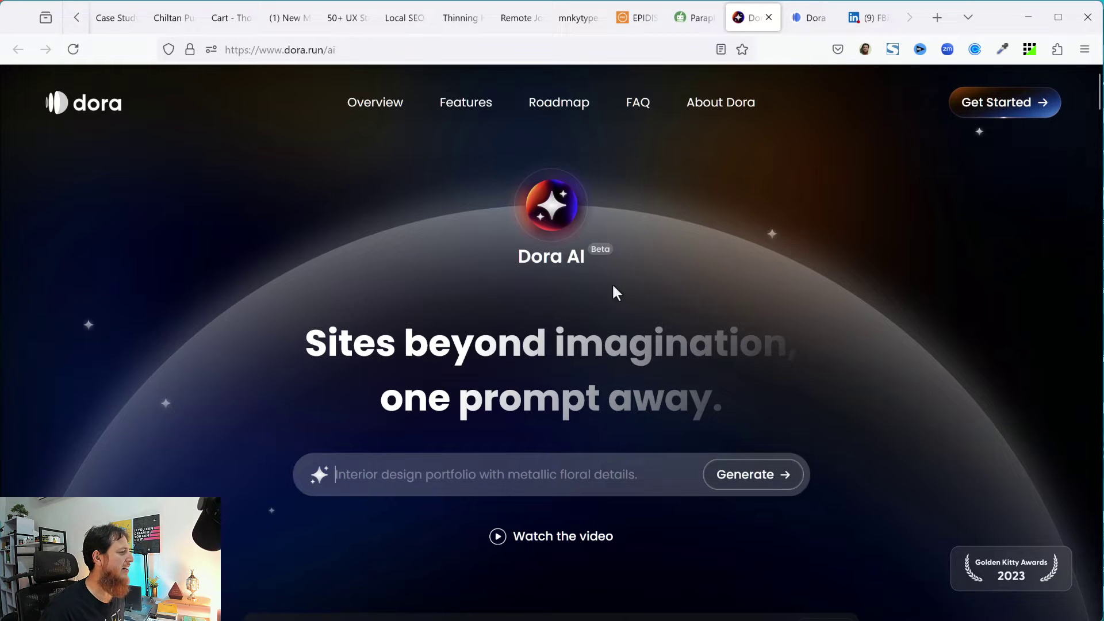
Open the AI generation panel for the hero section, with the UX/UI course prompt and Pink-gray style.
{"action": "left_click", "coordinate": [802, 23]}
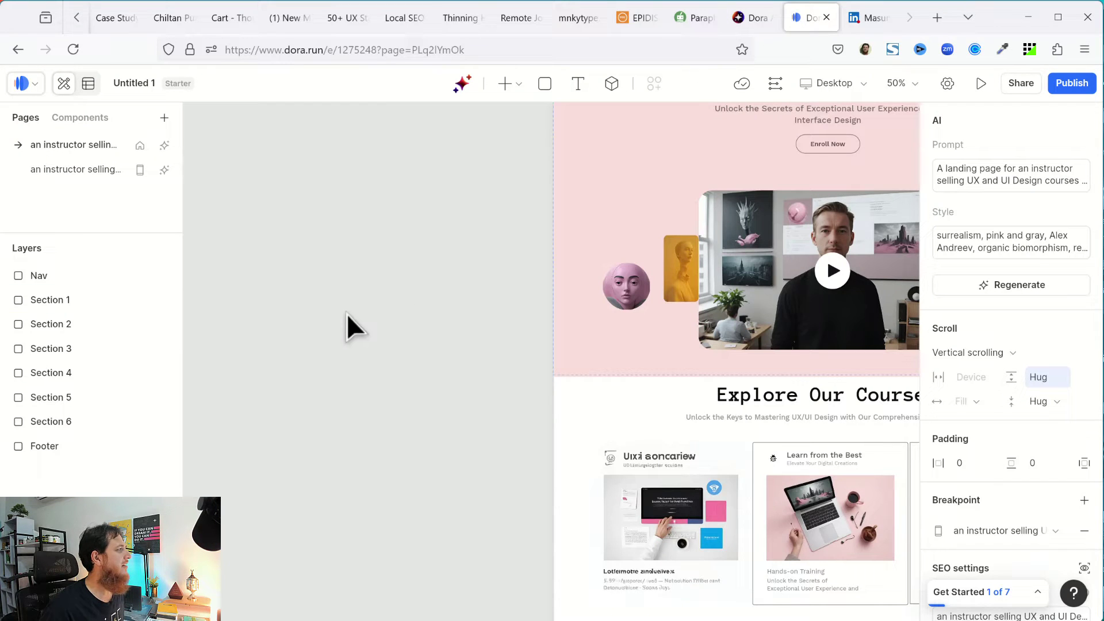
{"action": "left_click_drag", "start_coordinate": [573, 276], "coordinate": [499, 378]}
{"action": "left_click", "coordinate": [445, 304]}
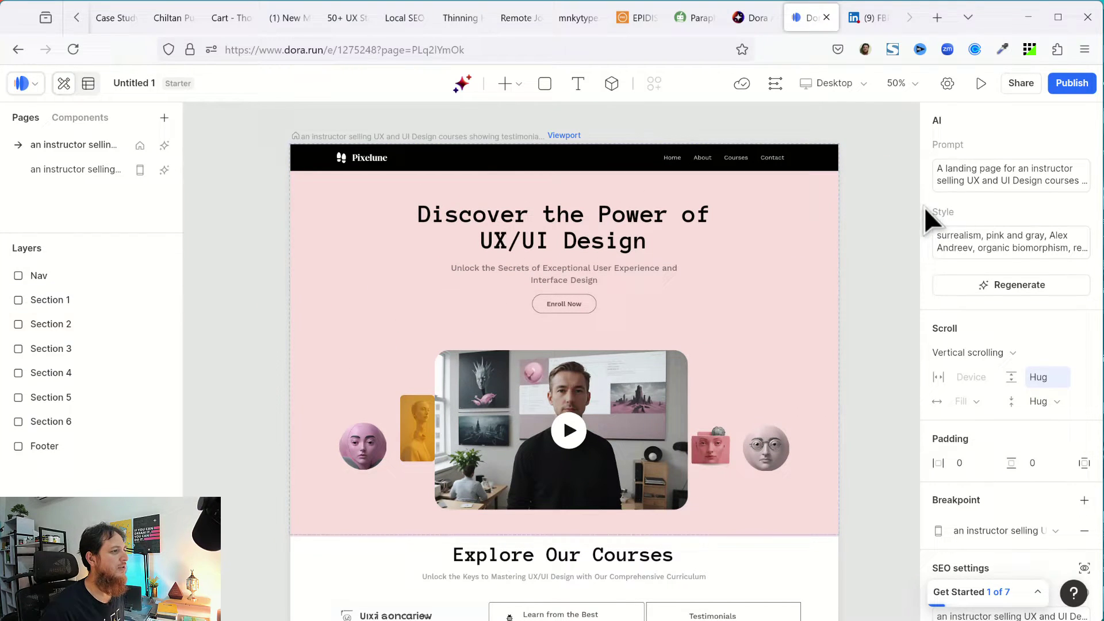
{"action": "left_click", "coordinate": [969, 168]}
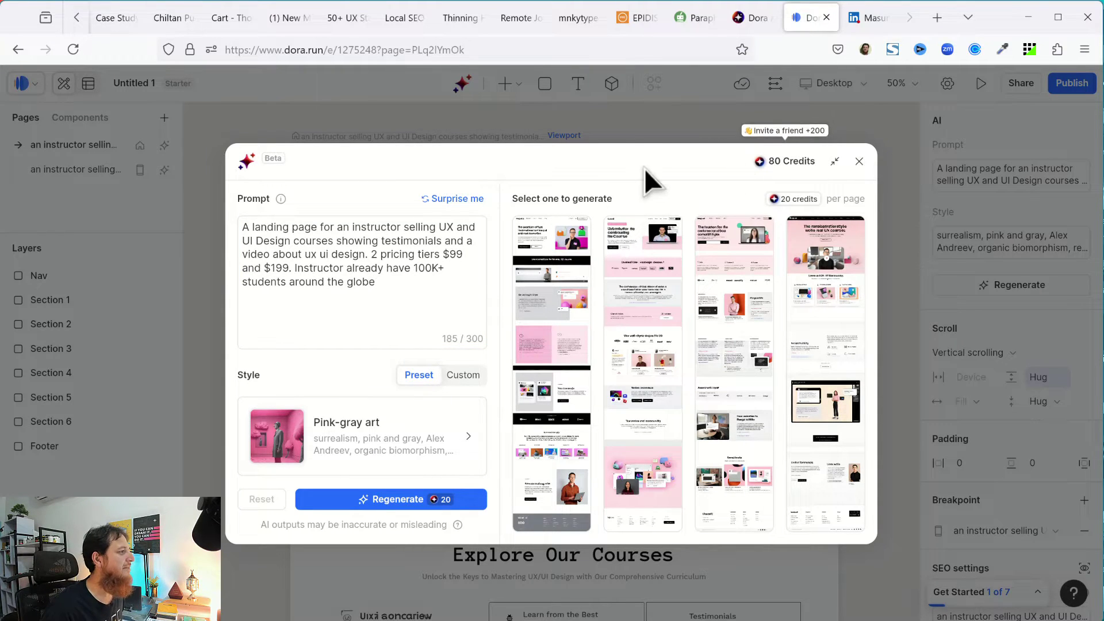
{"action": "left_click", "coordinate": [755, 18]}
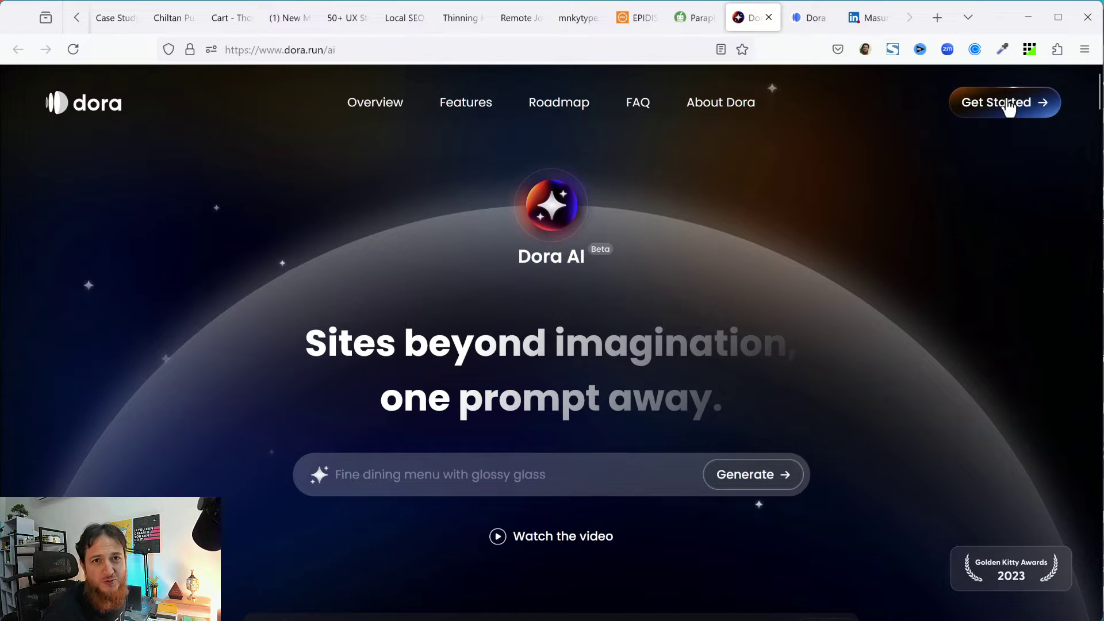
{"action": "left_click", "coordinate": [807, 24]}
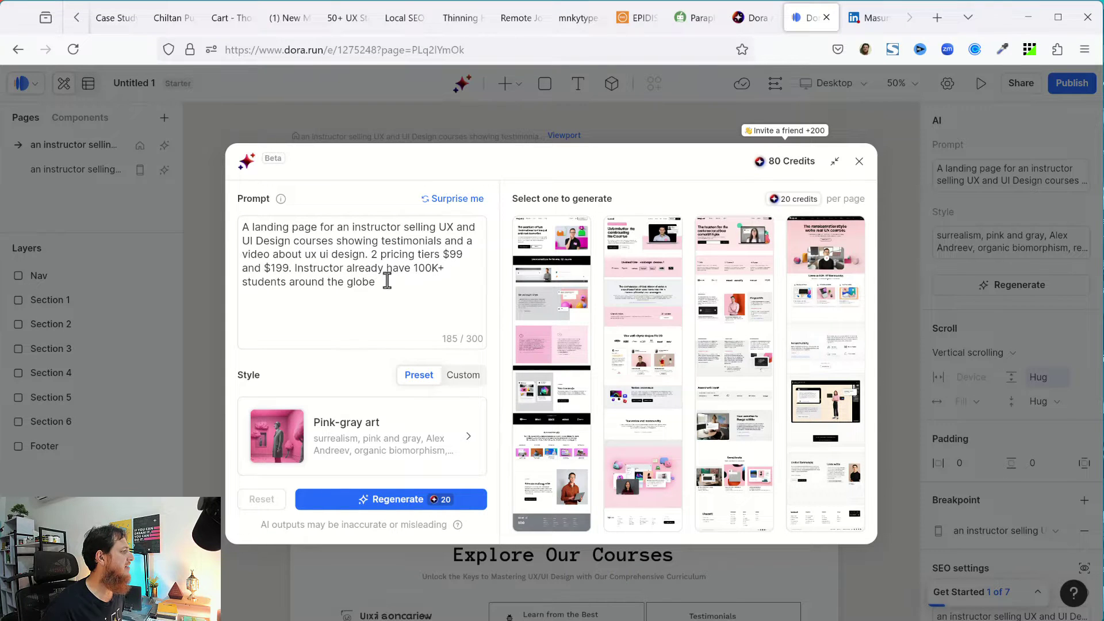
Add 'Make it modern with bold typography and dark mode colors' to the prompt, regenerate, and close the panel.
{"action": "left_click", "coordinate": [382, 281]}
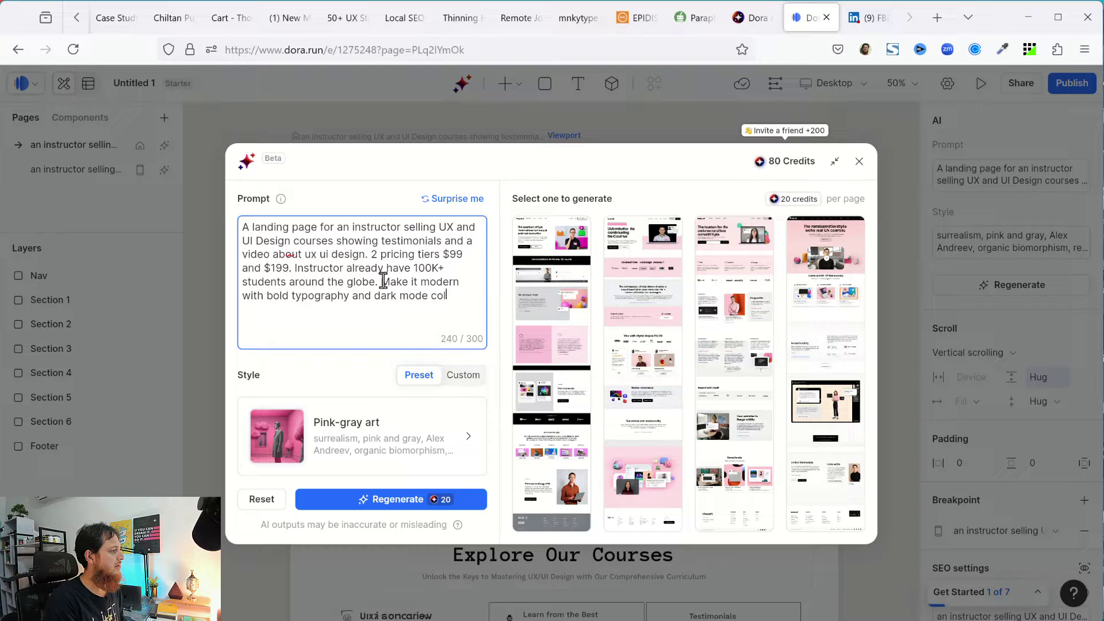
{"action": "left_click", "coordinate": [397, 493]}
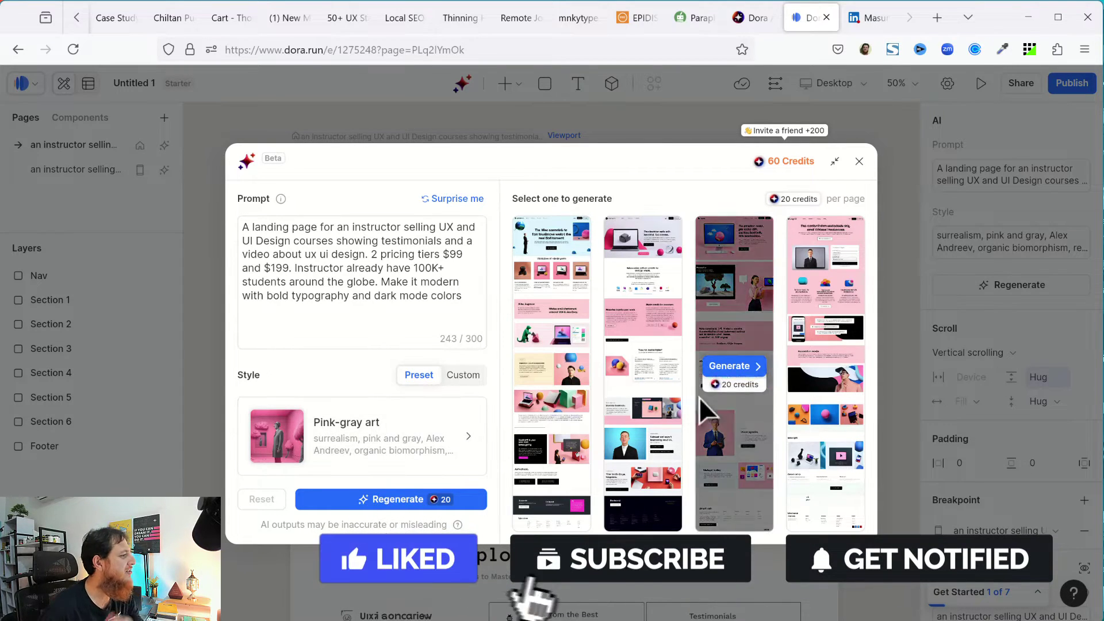
{"action": "left_click", "coordinate": [835, 162]}
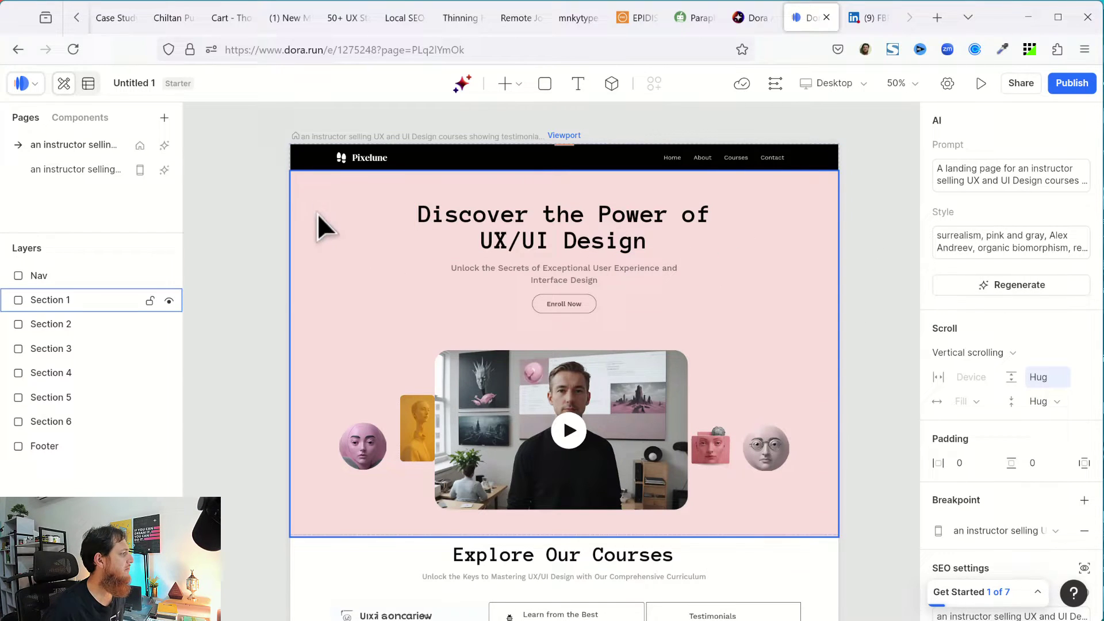
{"action": "left_click", "coordinate": [581, 160]}
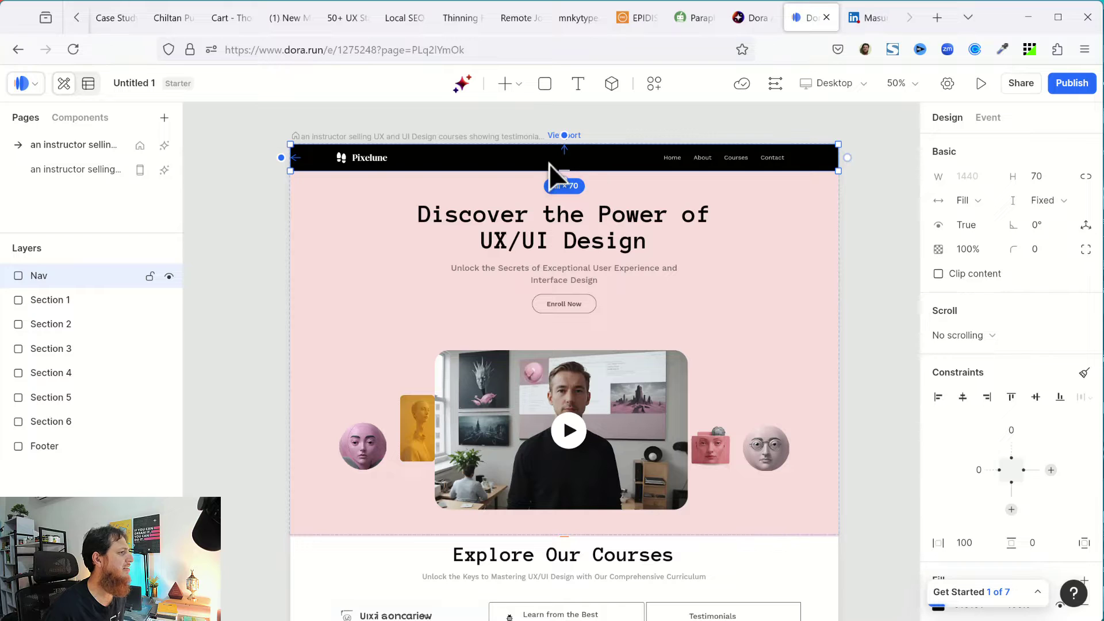
{"action": "left_click", "coordinate": [594, 234]}
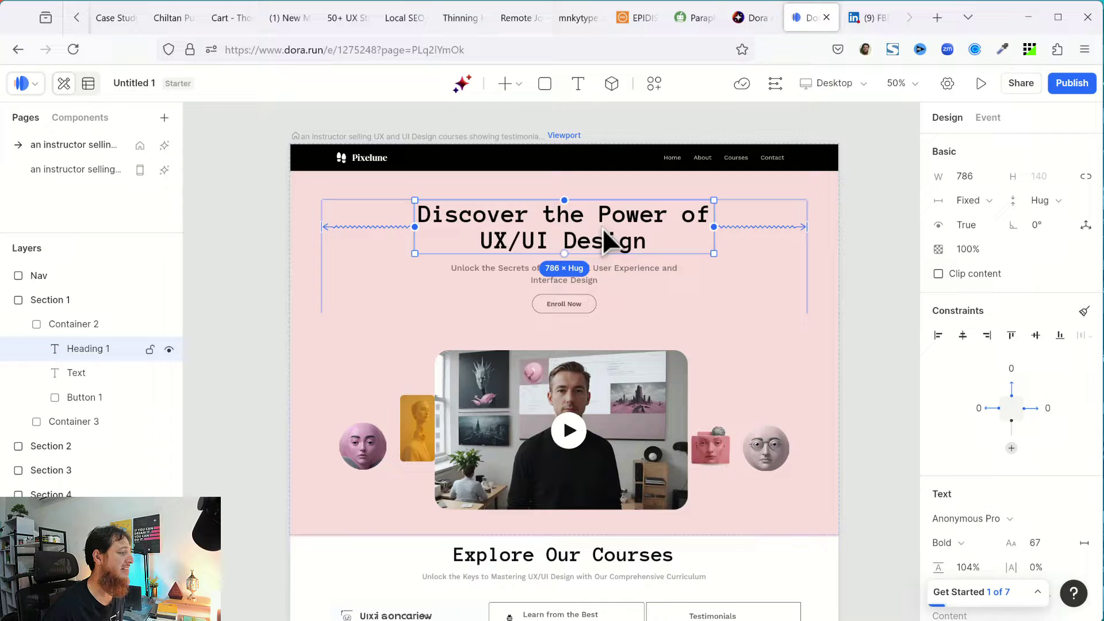
{"action": "left_click", "coordinate": [253, 309]}
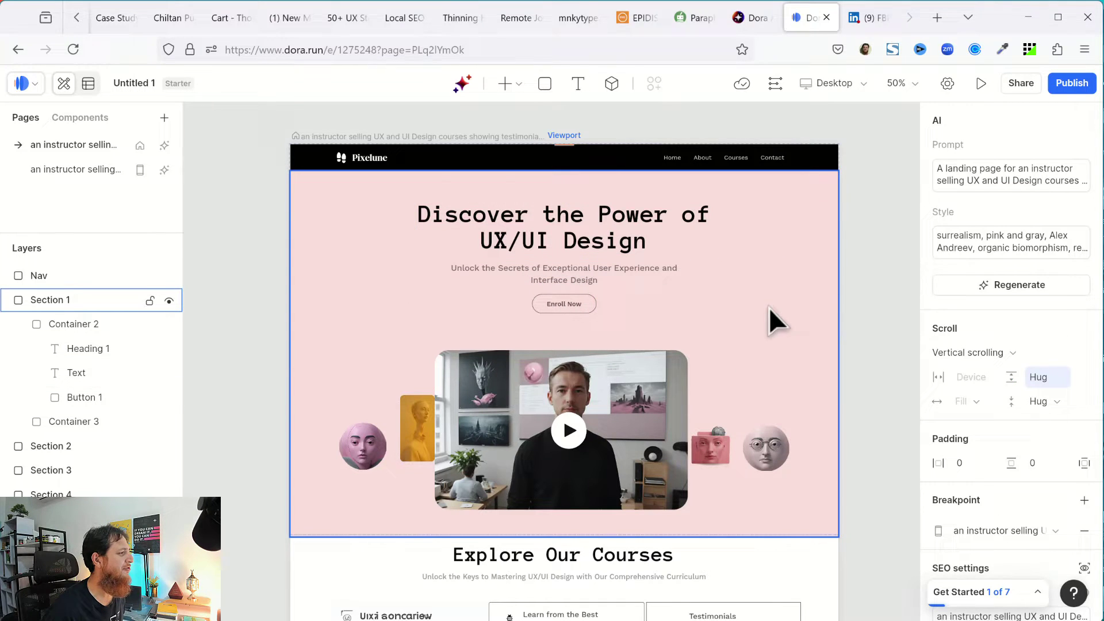
{"action": "scroll", "coordinate": [877, 361], "scroll_direction": "down", "scroll_amount": 2}
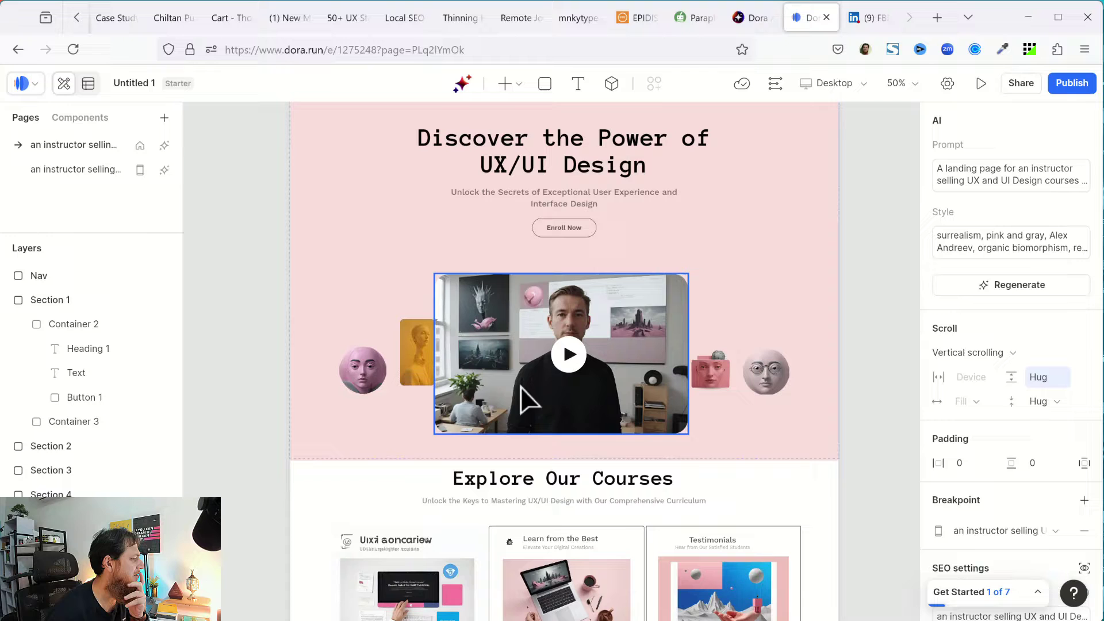
{"action": "scroll", "coordinate": [625, 352], "scroll_direction": "down", "scroll_amount": 1}
{"action": "scroll", "coordinate": [626, 353], "scroll_direction": "up", "scroll_amount": 3}
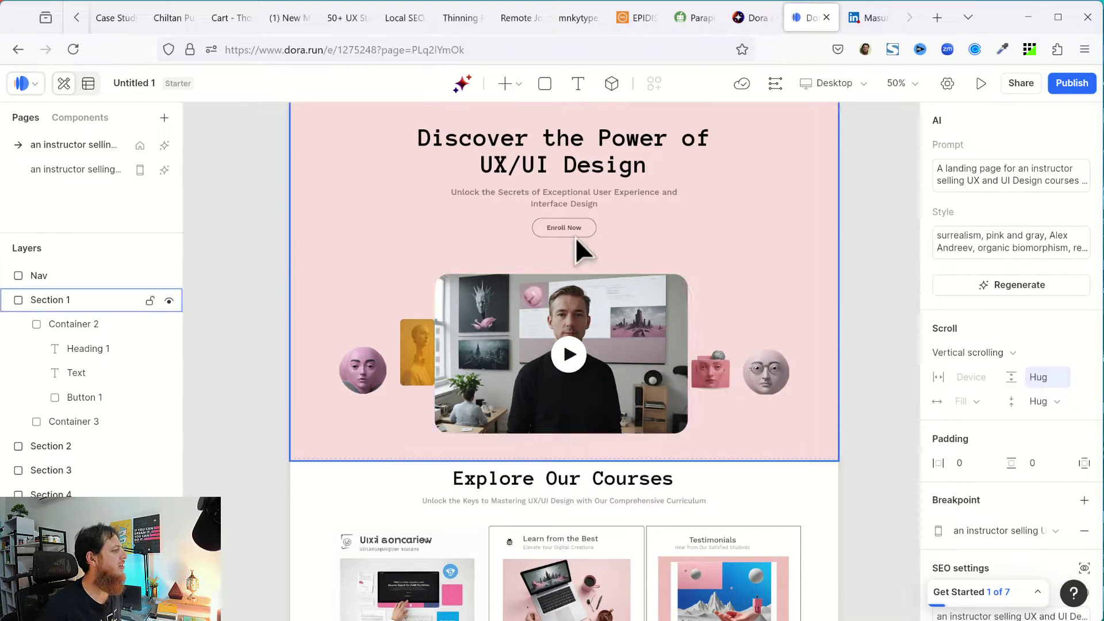
{"action": "left_click", "coordinate": [575, 309]}
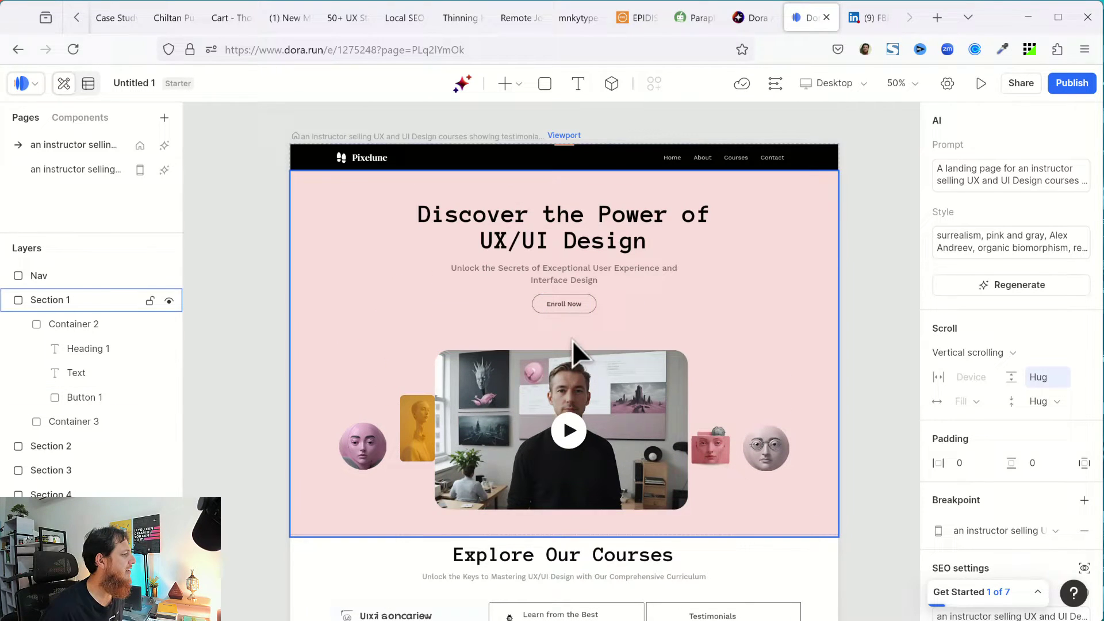
{"action": "left_click", "coordinate": [566, 372]}
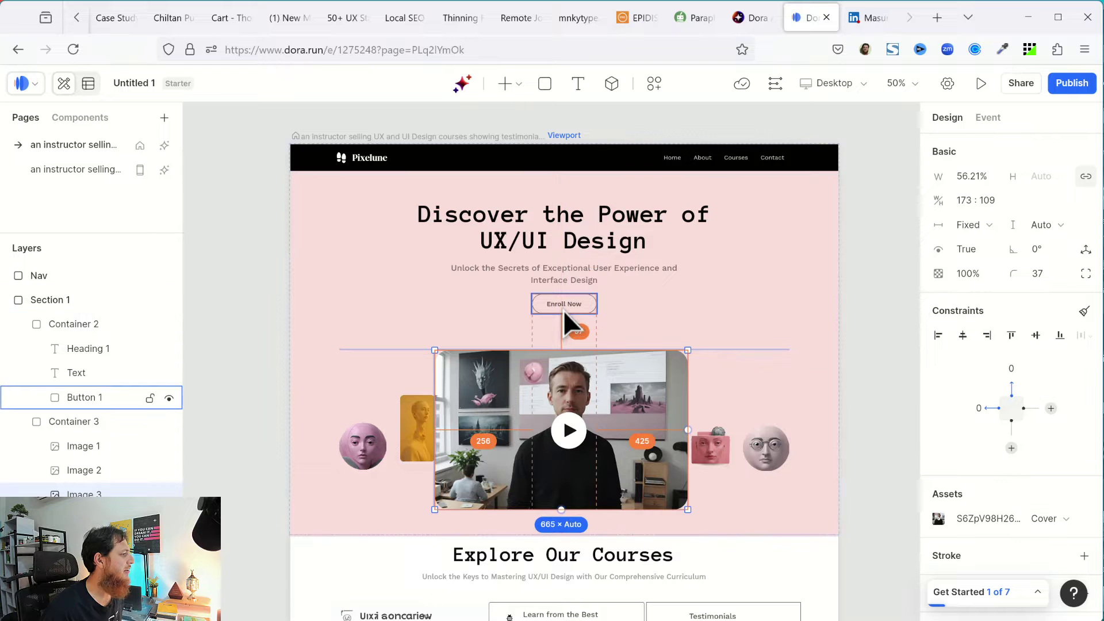
{"action": "left_click", "coordinate": [564, 310]}
{"action": "double_click", "coordinate": [562, 306]}
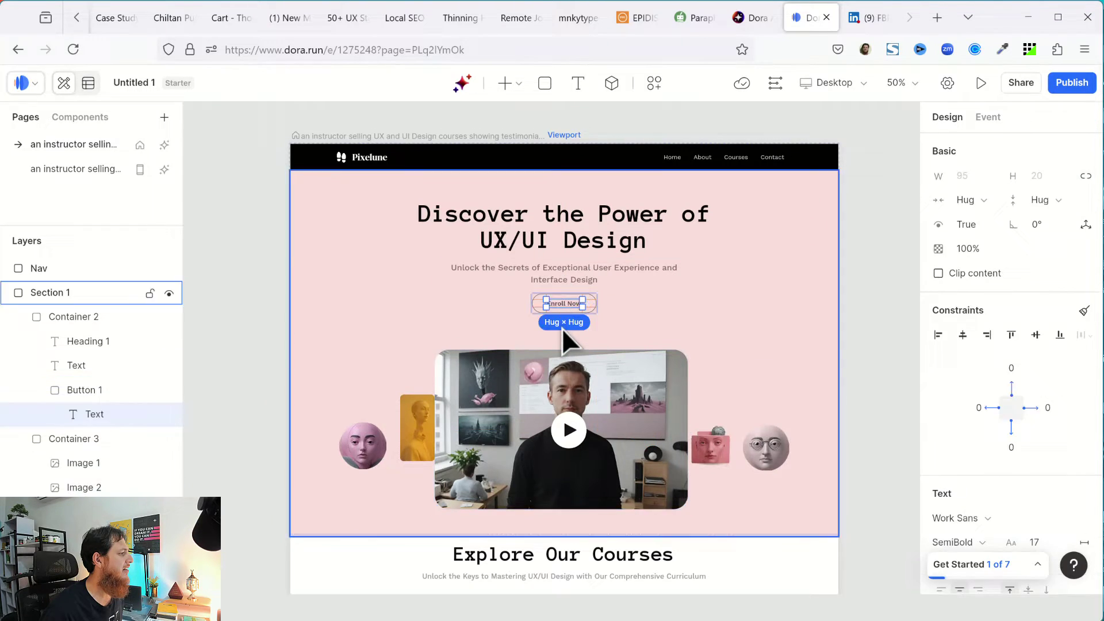
{"action": "left_click", "coordinate": [575, 393]}
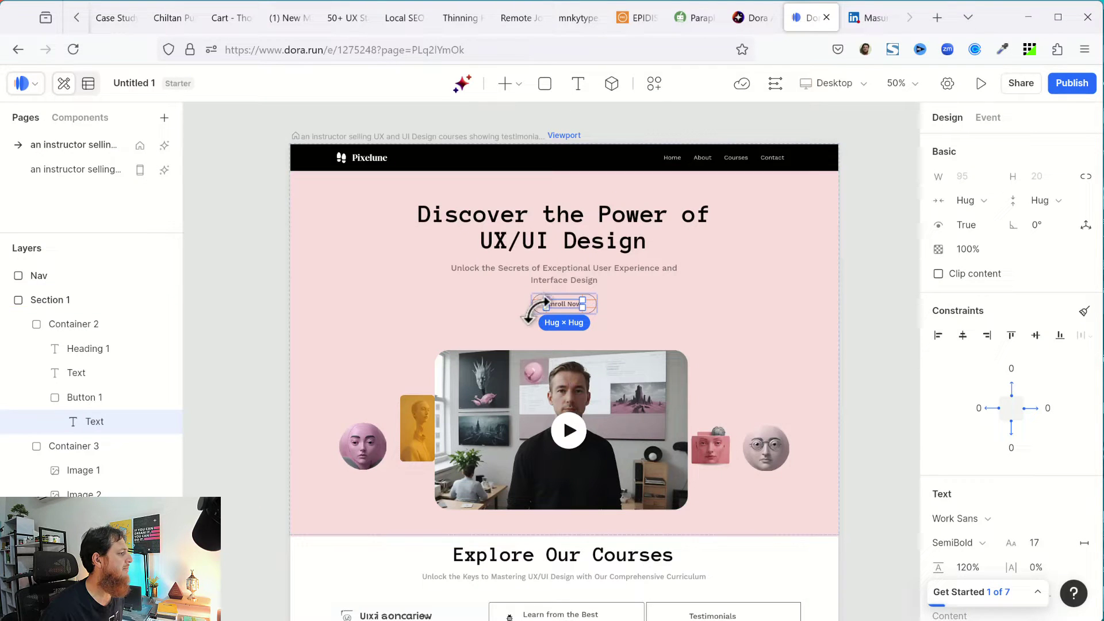
{"action": "left_click", "coordinate": [549, 277]}
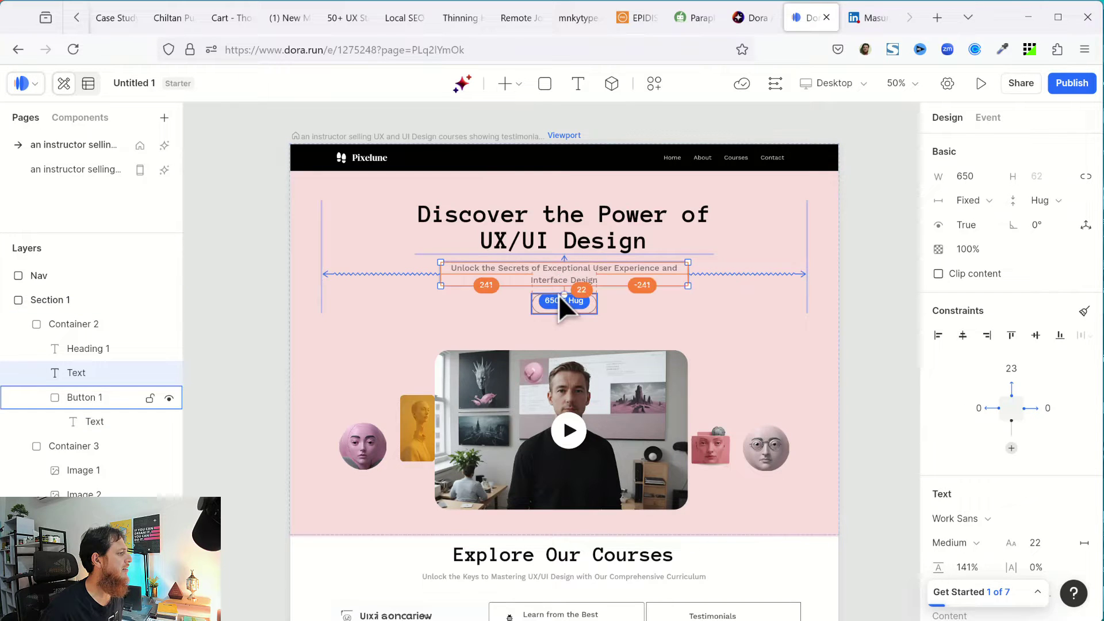
{"action": "left_click_drag", "start_coordinate": [558, 296], "coordinate": [557, 238]}
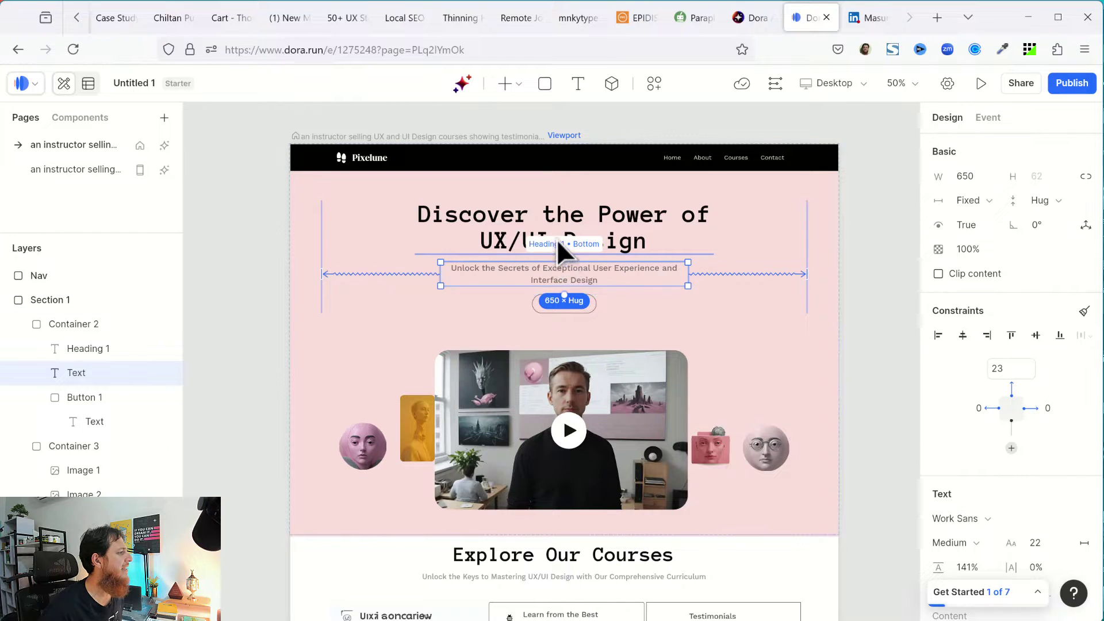
{"action": "left_click", "coordinate": [559, 240]}
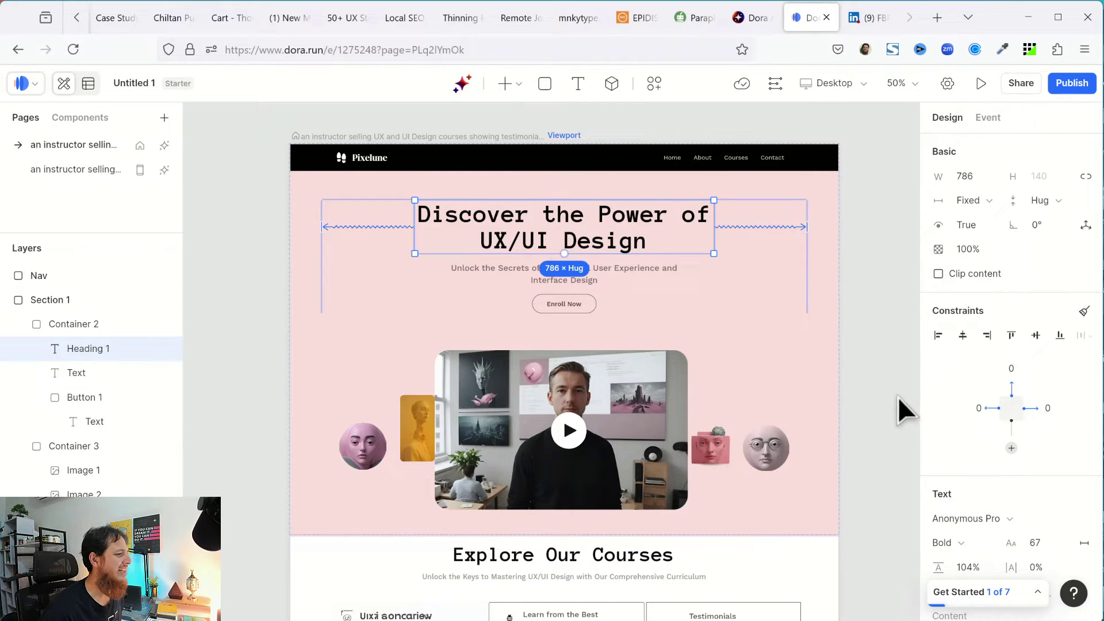
{"action": "scroll", "coordinate": [897, 400], "scroll_direction": "down", "scroll_amount": 4}
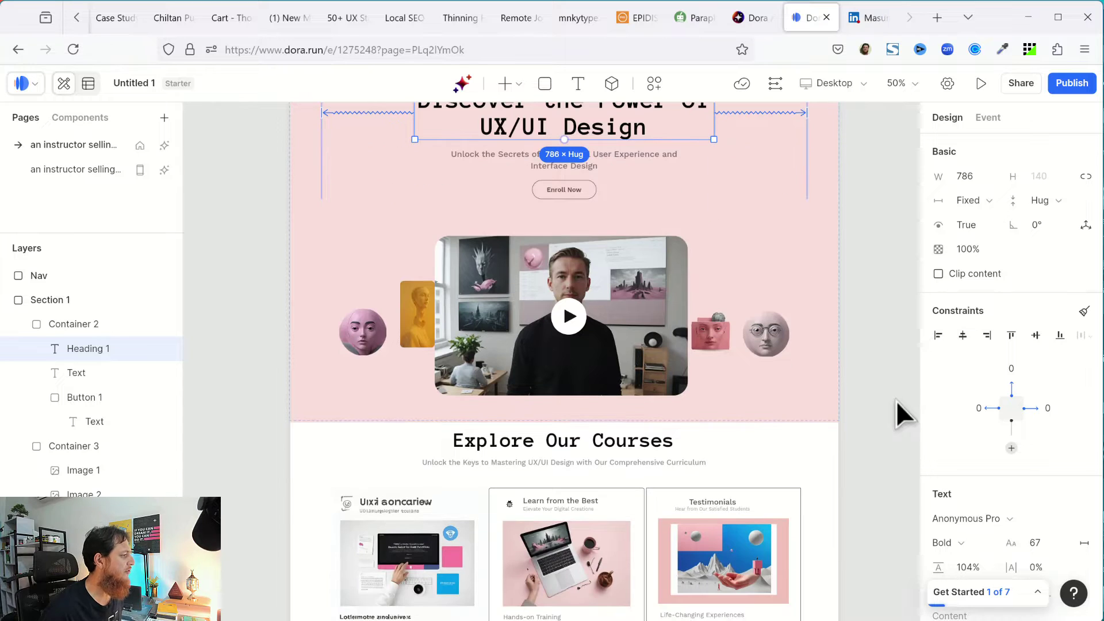
{"action": "left_click", "coordinate": [503, 438]}
{"action": "scroll", "coordinate": [883, 440], "scroll_direction": "down", "scroll_amount": 4}
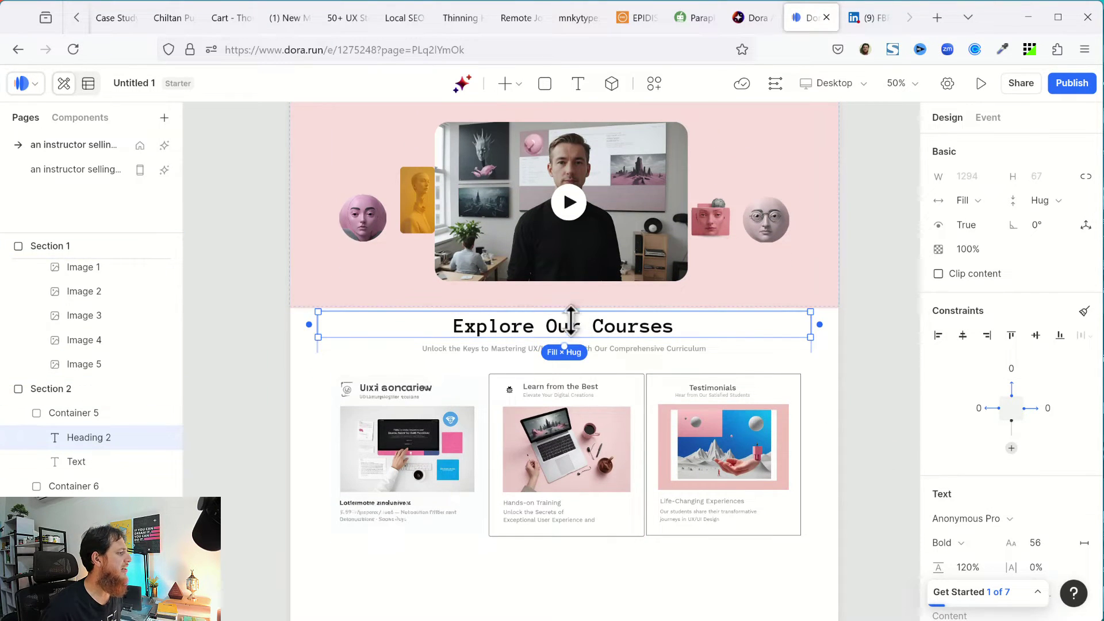
{"action": "scroll", "coordinate": [584, 378], "scroll_direction": "up", "scroll_amount": 6}
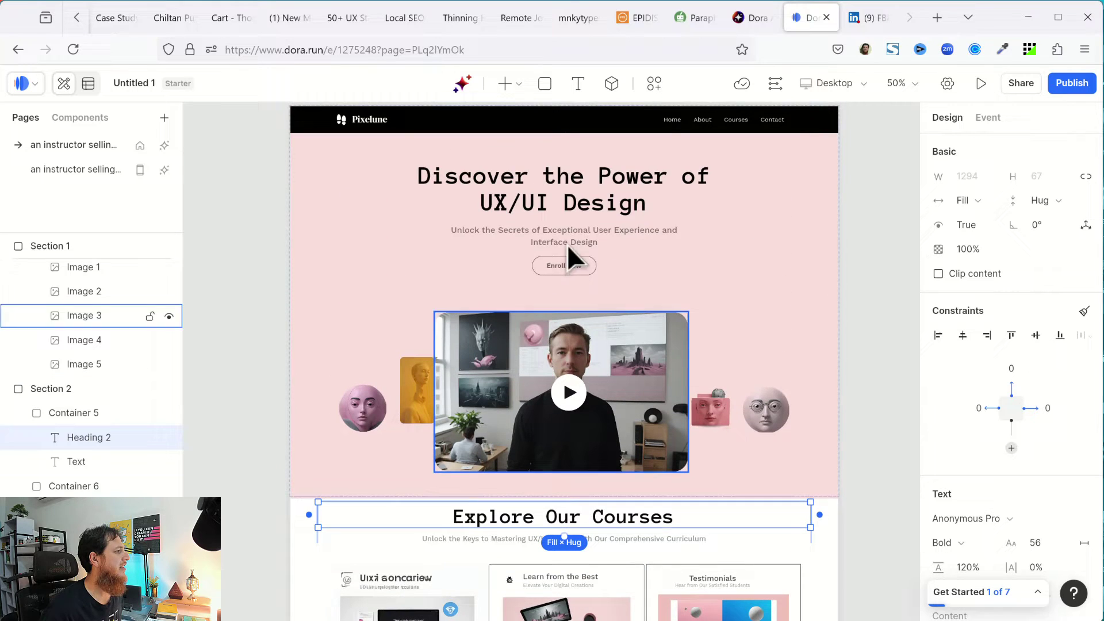
{"action": "left_click", "coordinate": [578, 179]}
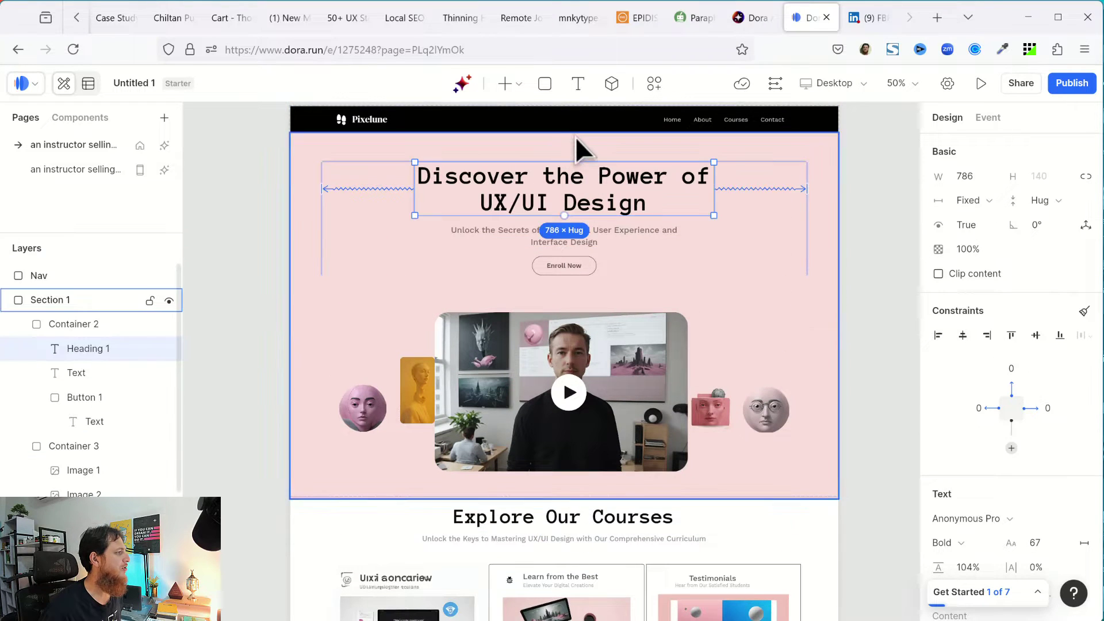
Try editing the first course card image, cancel the upgrade prompt, and deselect it.
{"action": "left_click", "coordinate": [569, 235]}
{"action": "key", "text": "alt"}
{"action": "scroll", "coordinate": [566, 406], "scroll_direction": "down", "scroll_amount": 4}
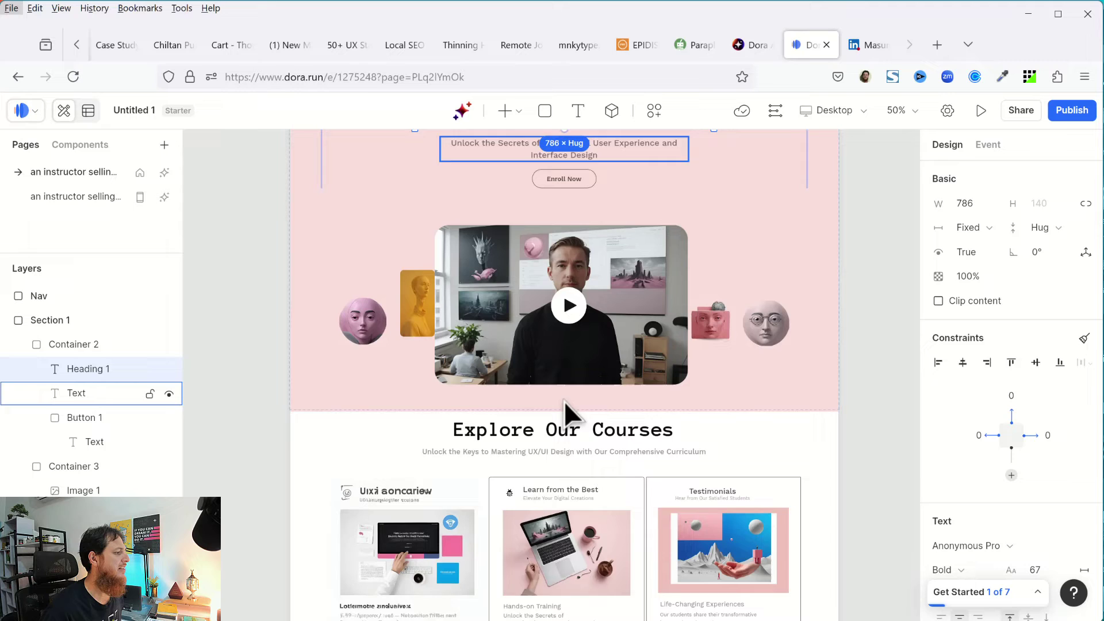
{"action": "scroll", "coordinate": [564, 402], "scroll_direction": "down", "scroll_amount": 5}
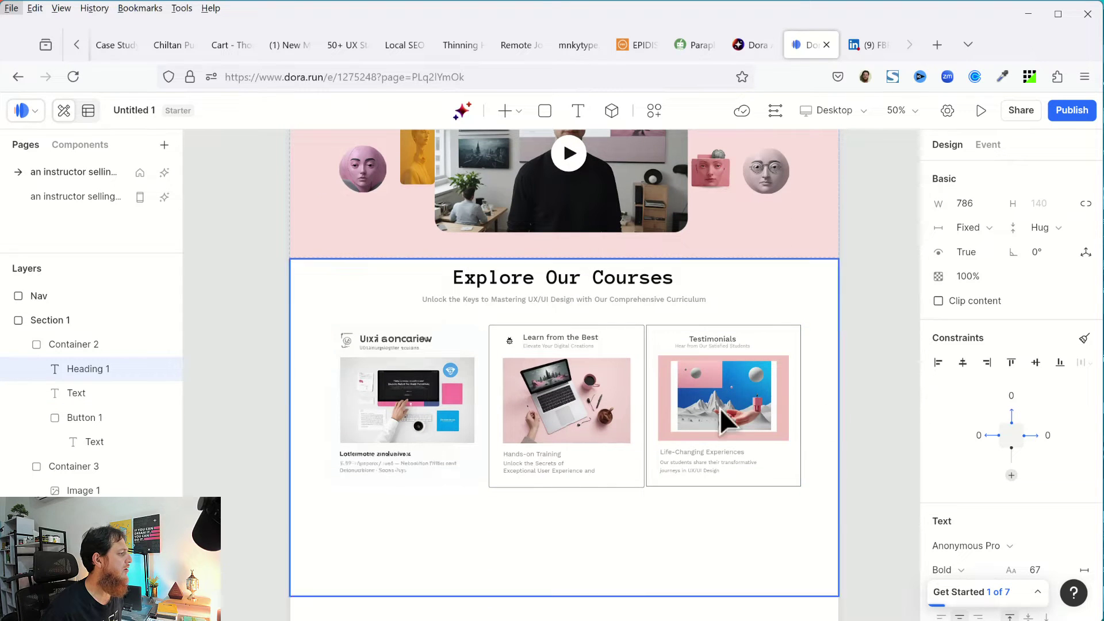
{"action": "double_click", "coordinate": [378, 407]}
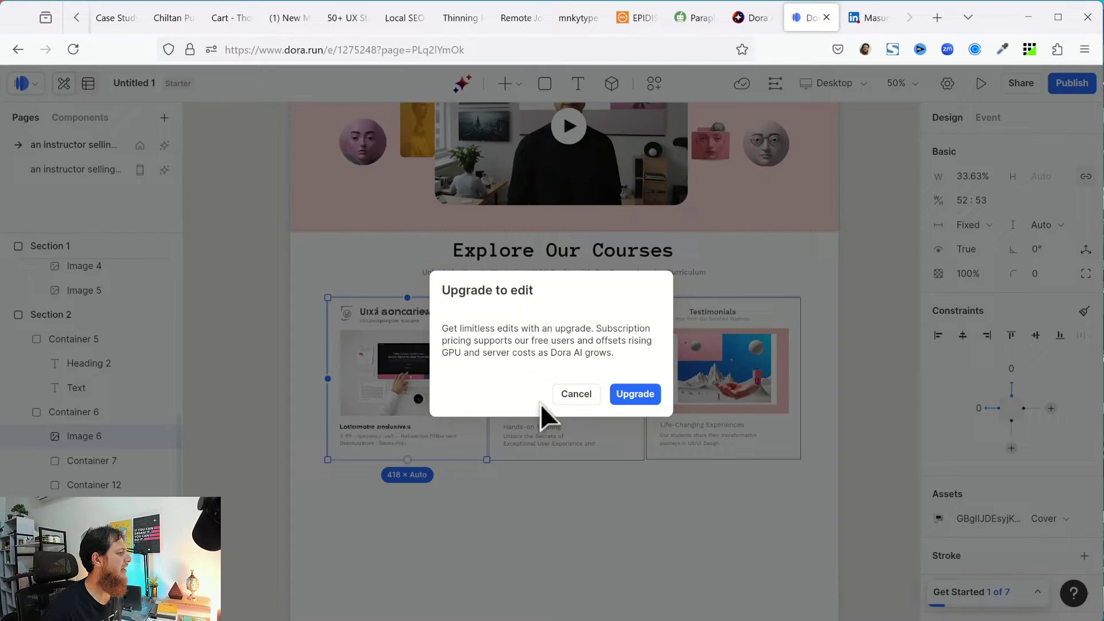
{"action": "left_click", "coordinate": [573, 393]}
{"action": "left_click", "coordinate": [205, 371]}
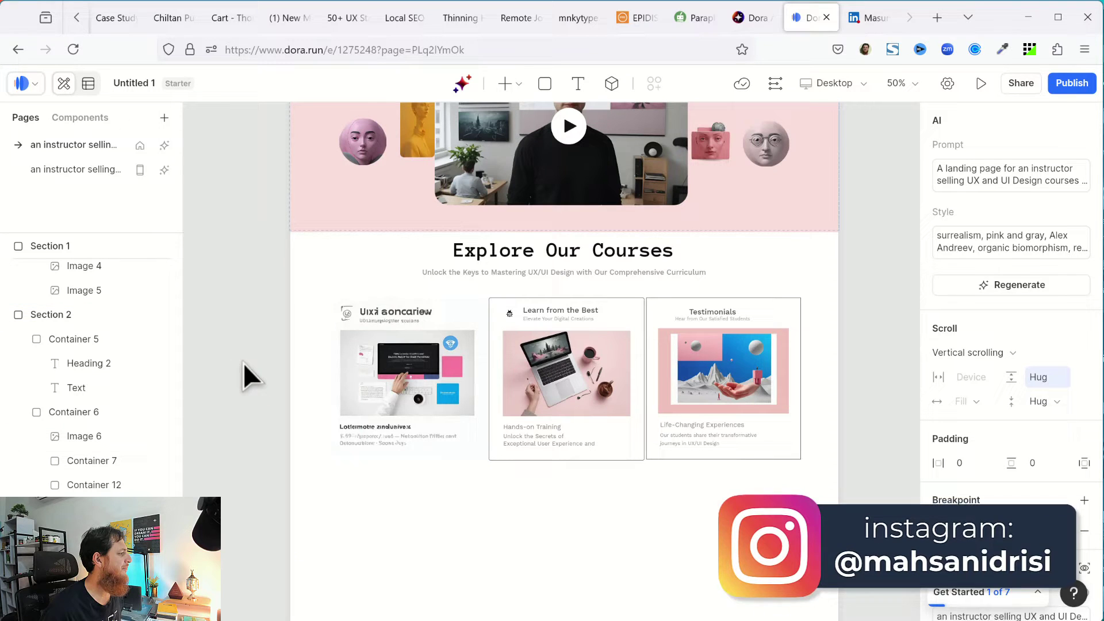
{"action": "scroll", "coordinate": [244, 362], "scroll_direction": "down", "scroll_amount": 3}
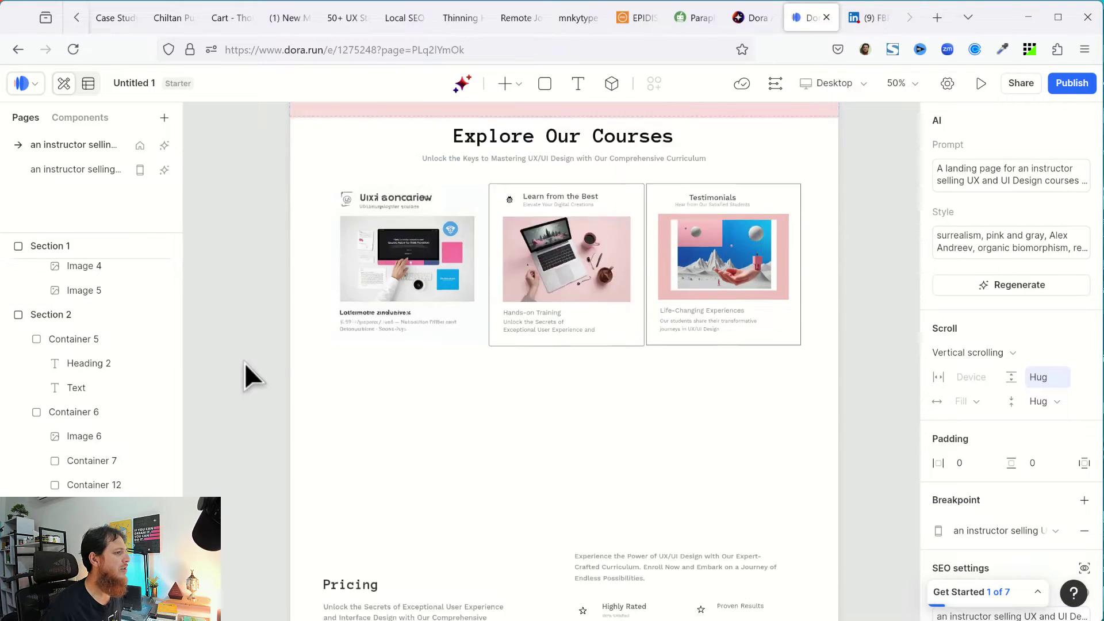
{"action": "scroll", "coordinate": [514, 315], "scroll_direction": "up", "scroll_amount": 2}
Set the canvas zoom to 100% and pan across the course cards.
{"action": "left_click", "coordinate": [917, 86]}
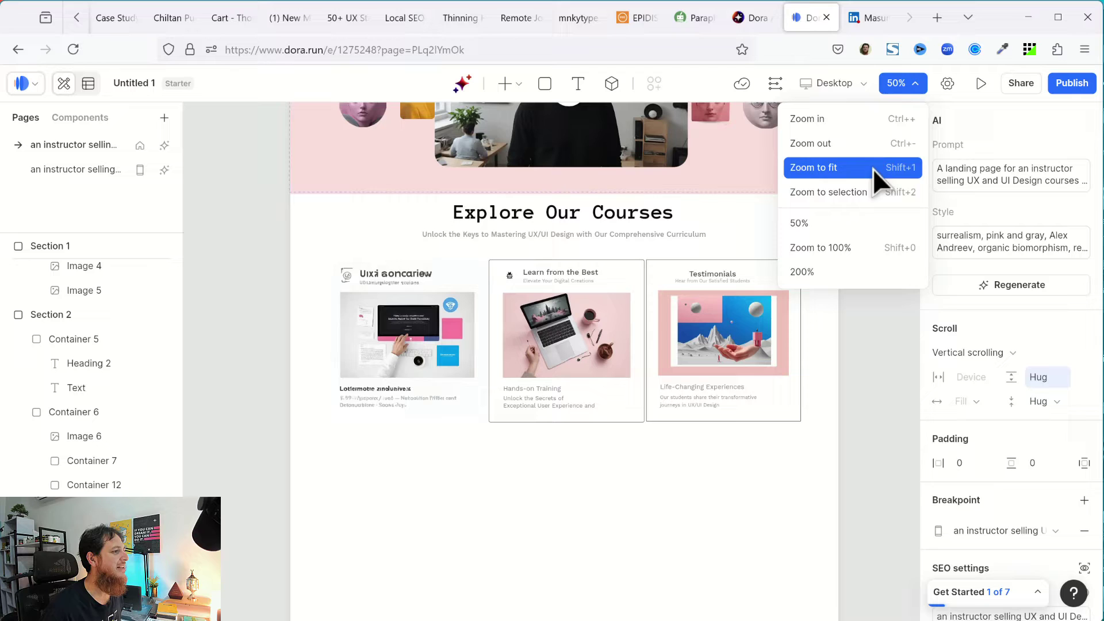
{"action": "left_click", "coordinate": [857, 247]}
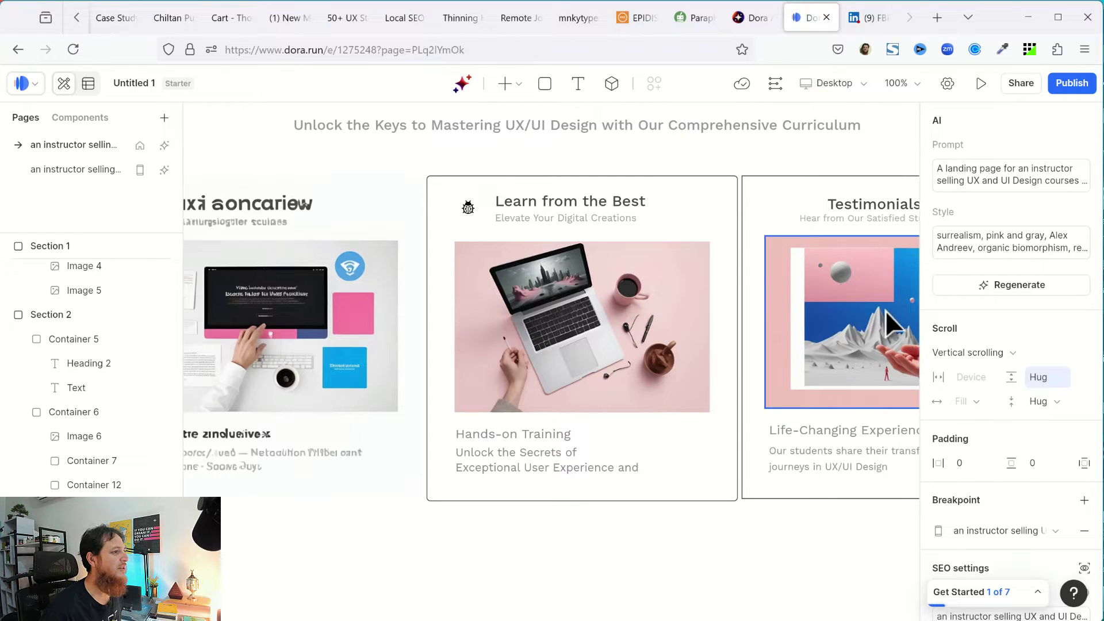
{"action": "scroll", "coordinate": [493, 311], "scroll_direction": "left", "scroll_amount": 7}
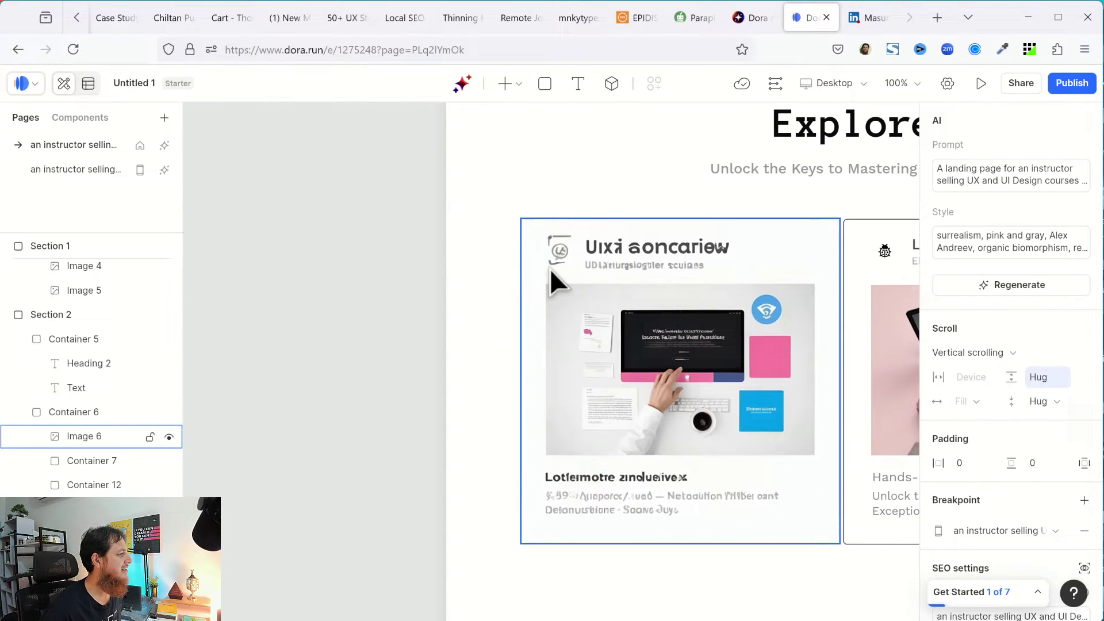
{"action": "scroll", "coordinate": [640, 328], "scroll_direction": "right", "scroll_amount": 4}
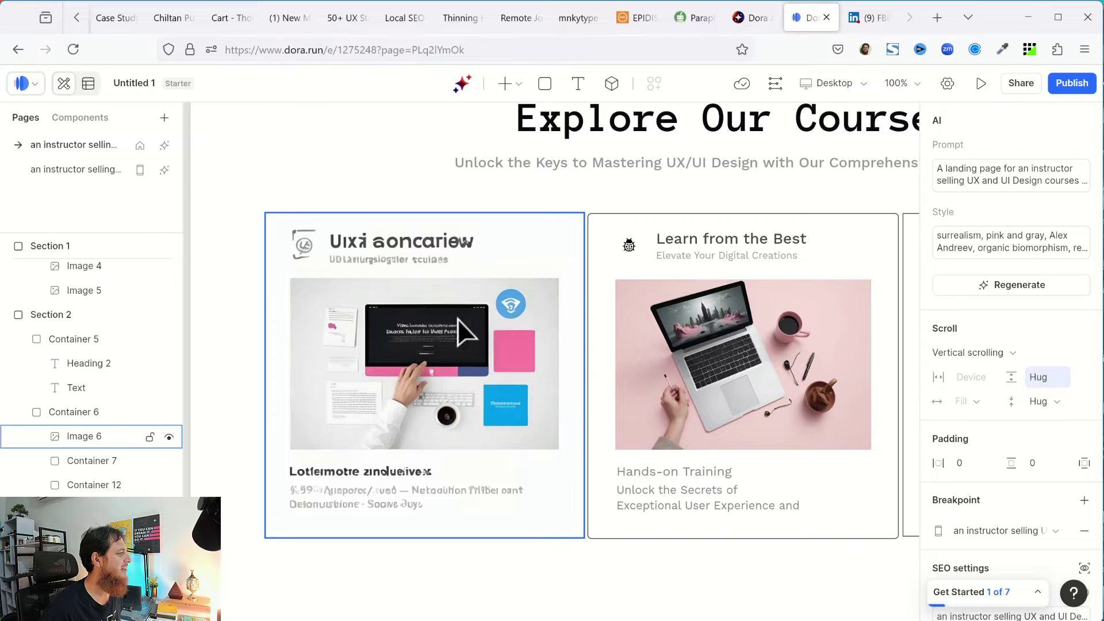
{"action": "scroll", "coordinate": [742, 372], "scroll_direction": "right", "scroll_amount": 4}
{"action": "scroll", "coordinate": [661, 391], "scroll_direction": "up", "scroll_amount": 1}
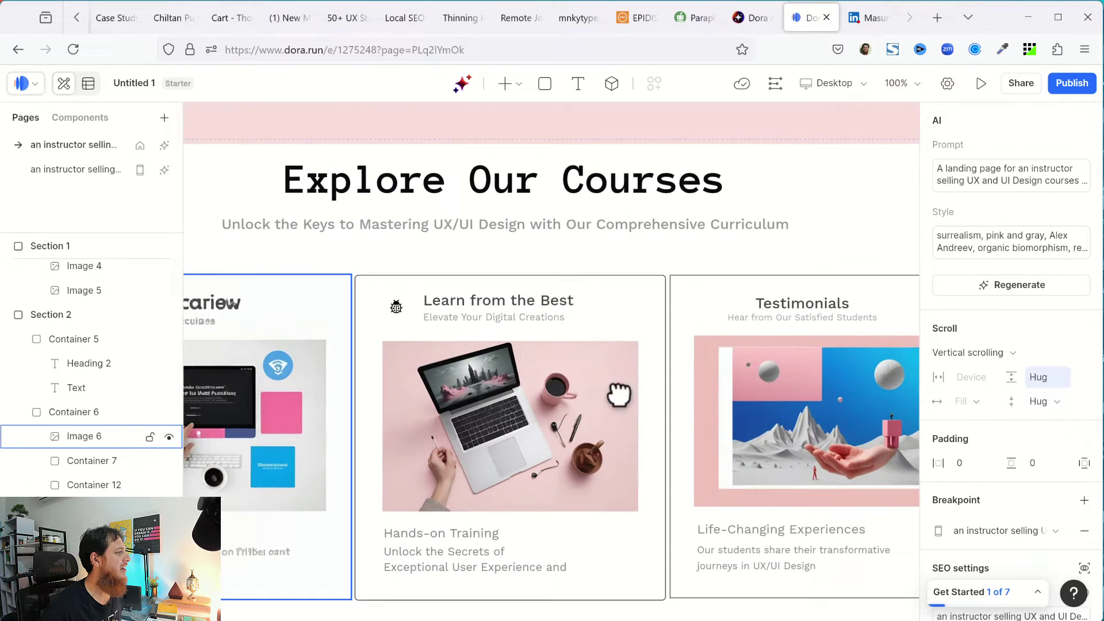
{"action": "scroll", "coordinate": [632, 356], "scroll_direction": "down", "scroll_amount": 4}
{"action": "scroll", "coordinate": [610, 363], "scroll_direction": "up", "scroll_amount": 2}
{"action": "scroll", "coordinate": [610, 362], "scroll_direction": "right", "scroll_amount": 3}
Select the course cards section, pan down to Pricing, and clear the selection.
{"action": "left_click", "coordinate": [570, 425]}
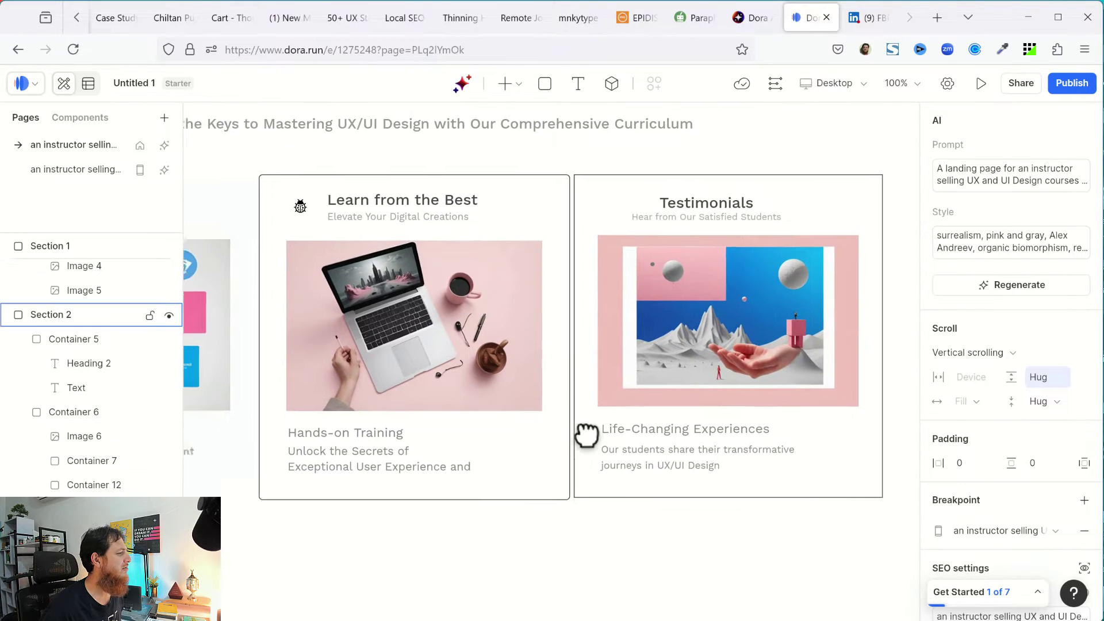
{"action": "scroll", "coordinate": [569, 439], "scroll_direction": "down", "scroll_amount": 4}
{"action": "scroll", "coordinate": [570, 438], "scroll_direction": "left", "scroll_amount": 2}
{"action": "scroll", "coordinate": [554, 440], "scroll_direction": "down", "scroll_amount": 8}
{"action": "scroll", "coordinate": [662, 276], "scroll_direction": "left", "scroll_amount": 1}
{"action": "scroll", "coordinate": [632, 373], "scroll_direction": "up", "scroll_amount": 2}
{"action": "scroll", "coordinate": [632, 374], "scroll_direction": "right", "scroll_amount": 2}
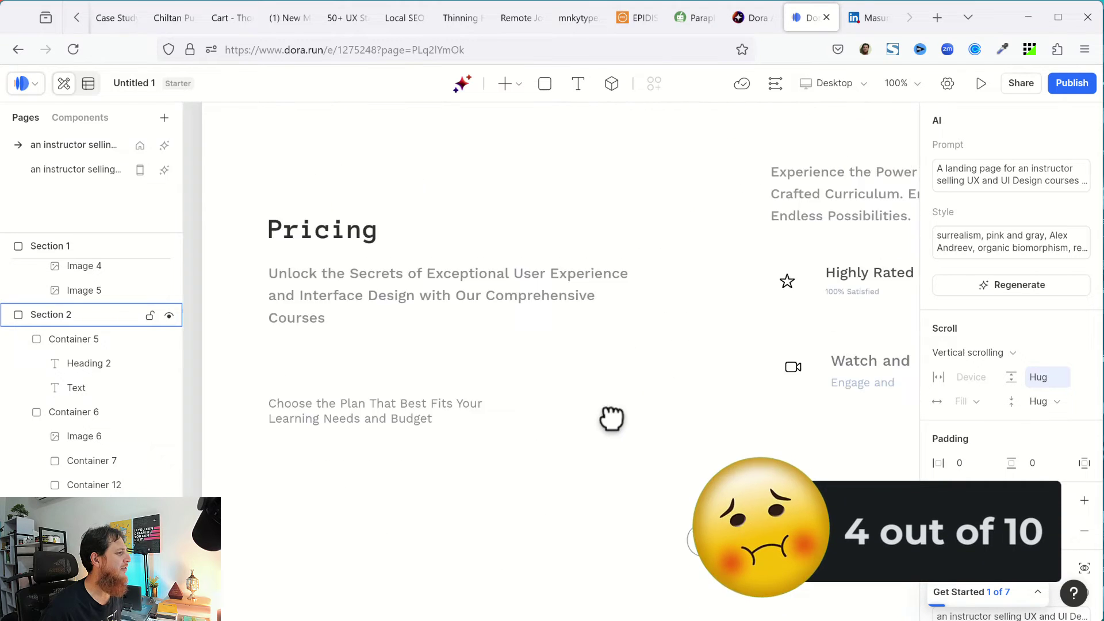
{"action": "scroll", "coordinate": [611, 406], "scroll_direction": "up", "scroll_amount": 2}
{"action": "left_click", "coordinate": [610, 426]}
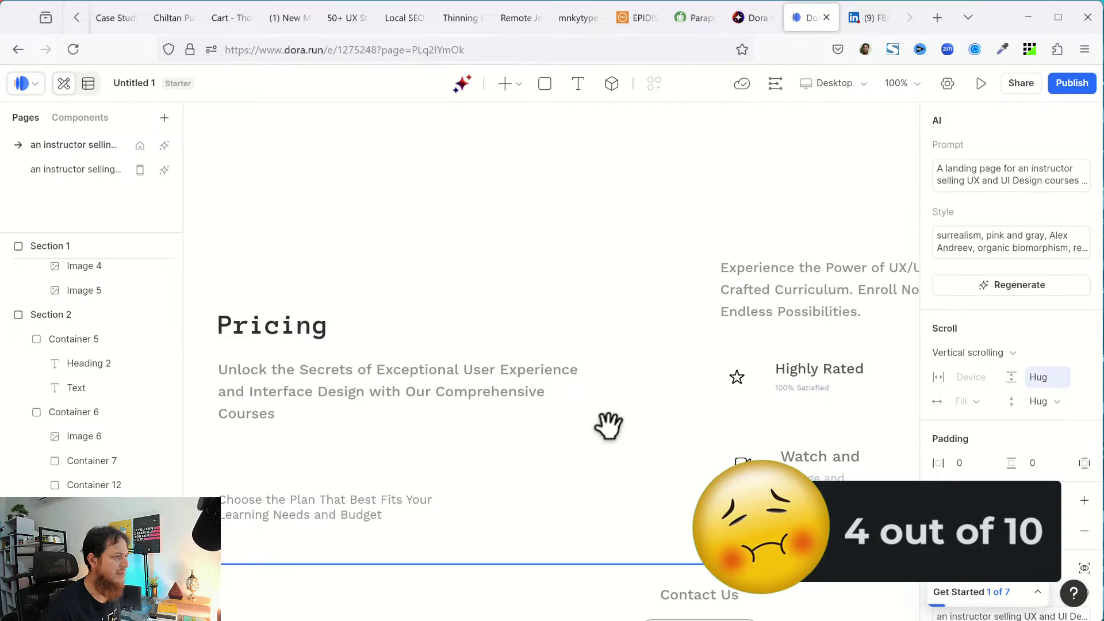
{"action": "left_click", "coordinate": [898, 81]}
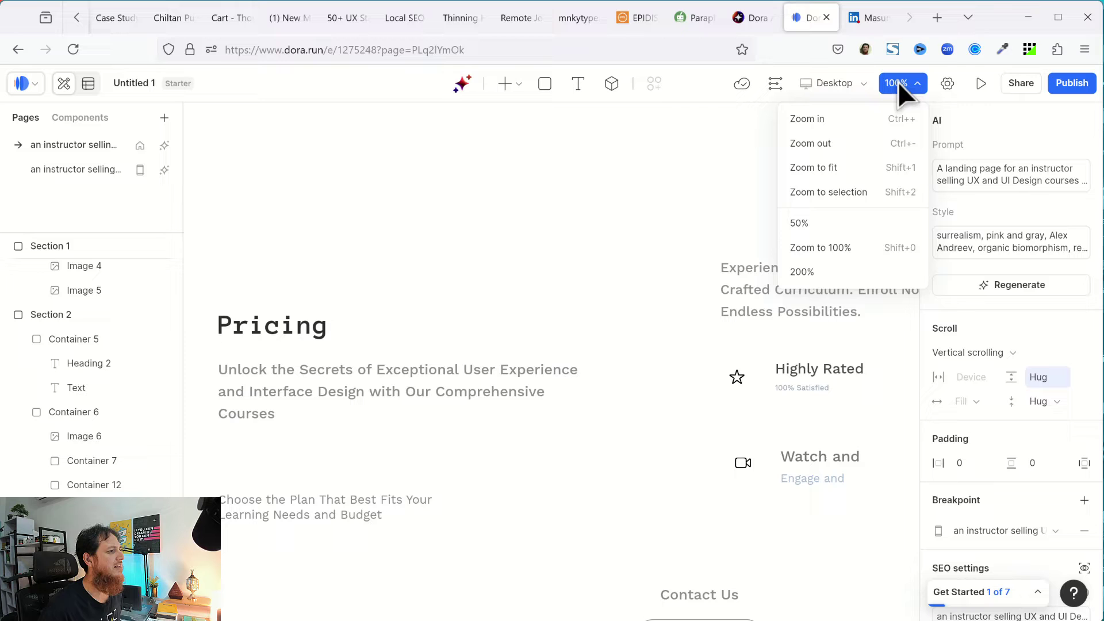
Close the zoom options and pan through the Pricing, Contact Us and Instructor sections.
{"action": "left_click", "coordinate": [898, 81]}
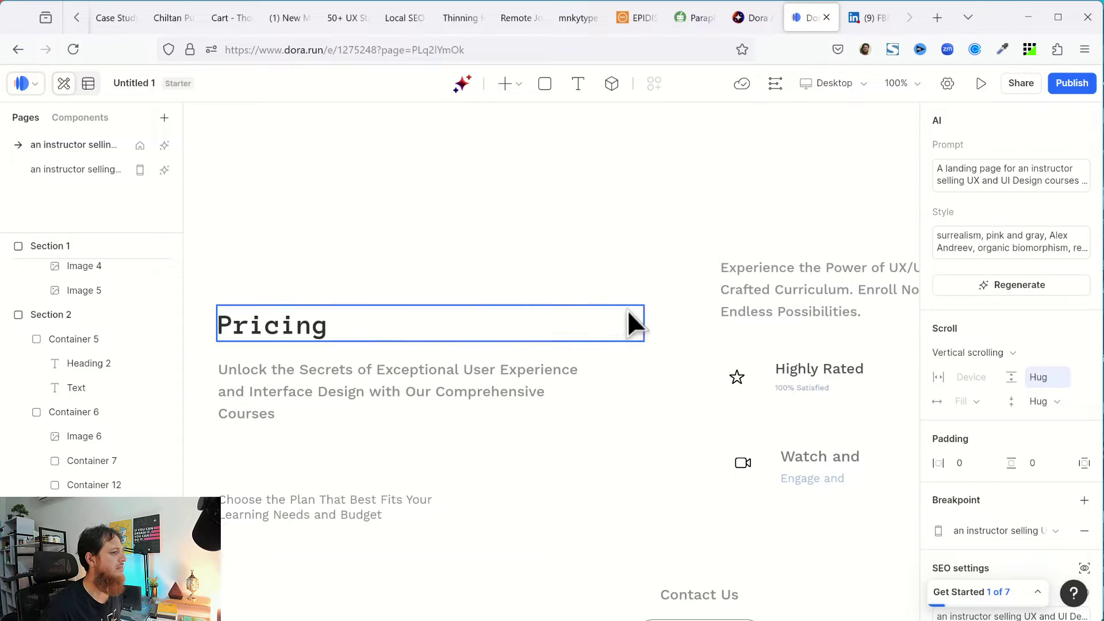
{"action": "left_click_drag", "start_coordinate": [587, 444], "coordinate": [445, 449]}
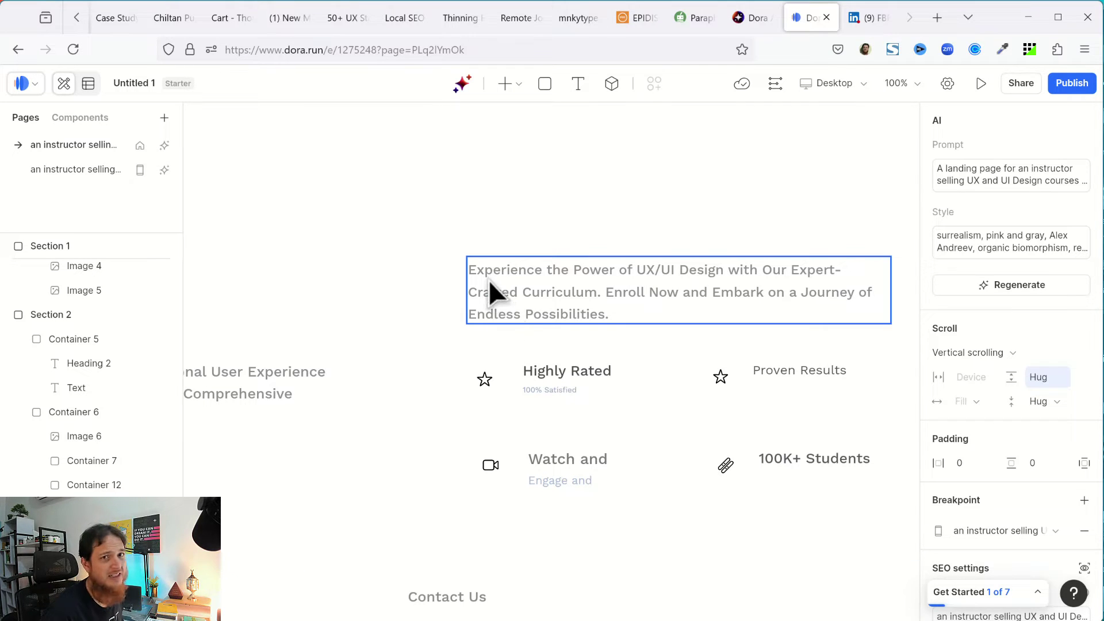
{"action": "left_click_drag", "start_coordinate": [419, 370], "coordinate": [520, 285]}
{"action": "scroll", "coordinate": [576, 354], "scroll_direction": "down", "scroll_amount": 8}
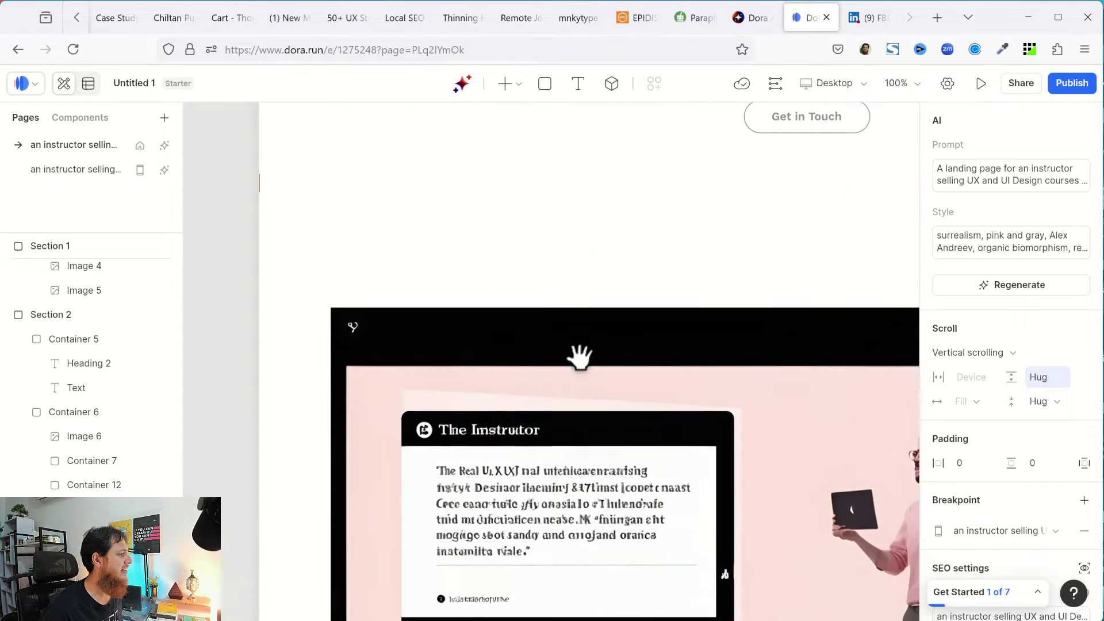
{"action": "scroll", "coordinate": [565, 343], "scroll_direction": "down", "scroll_amount": 4}
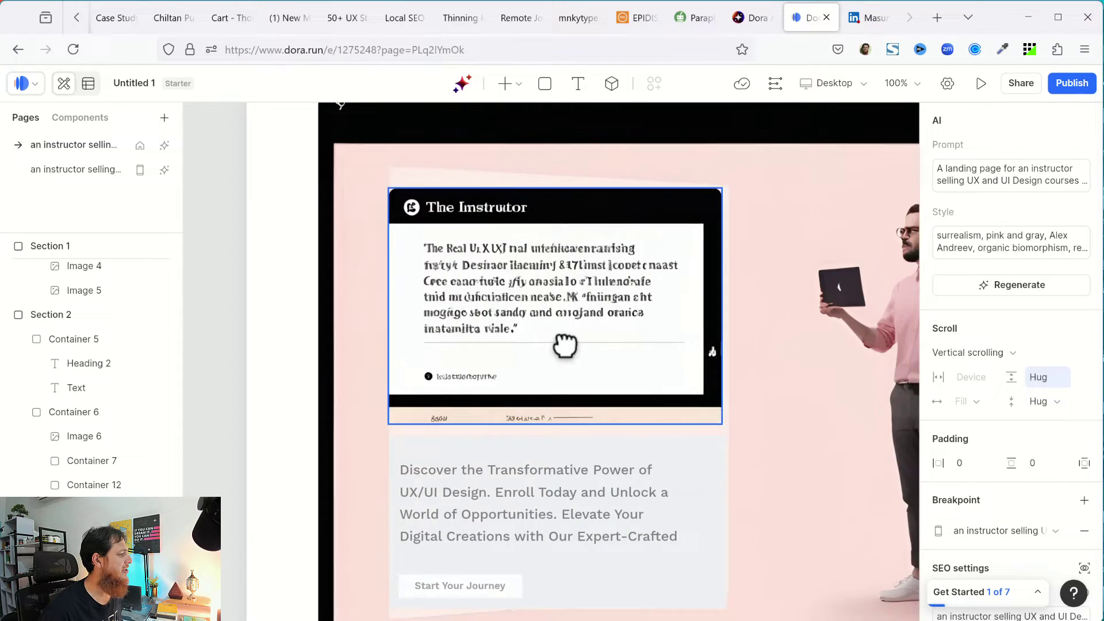
{"action": "left_click_drag", "start_coordinate": [555, 282], "coordinate": [461, 443]}
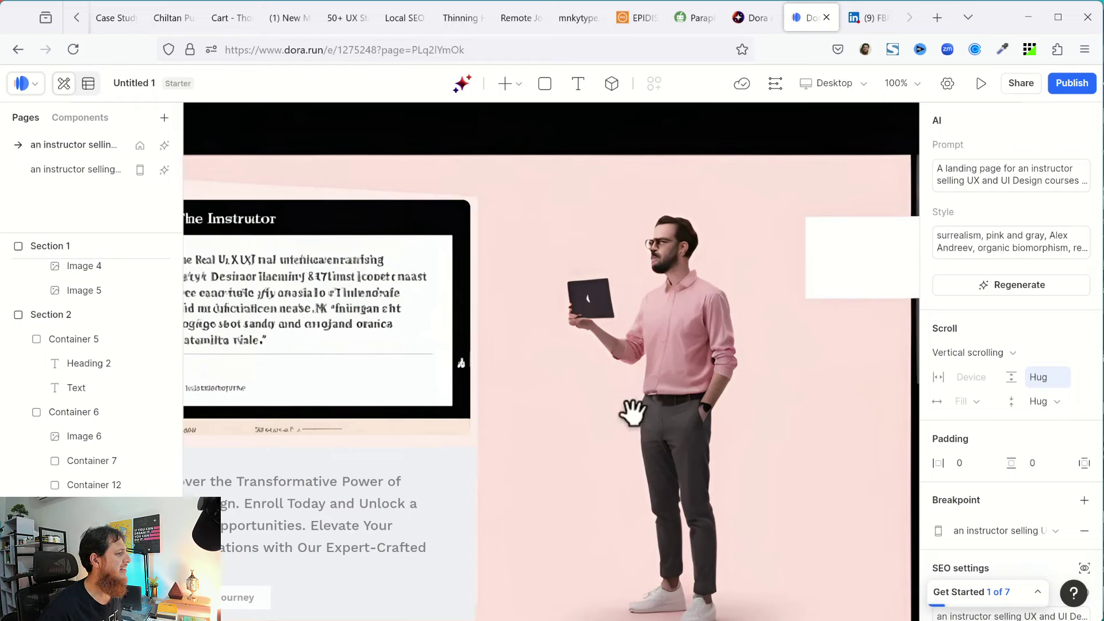
{"action": "scroll", "coordinate": [619, 421], "scroll_direction": "down", "scroll_amount": 3}
{"action": "scroll", "coordinate": [555, 419], "scroll_direction": "left", "scroll_amount": 5}
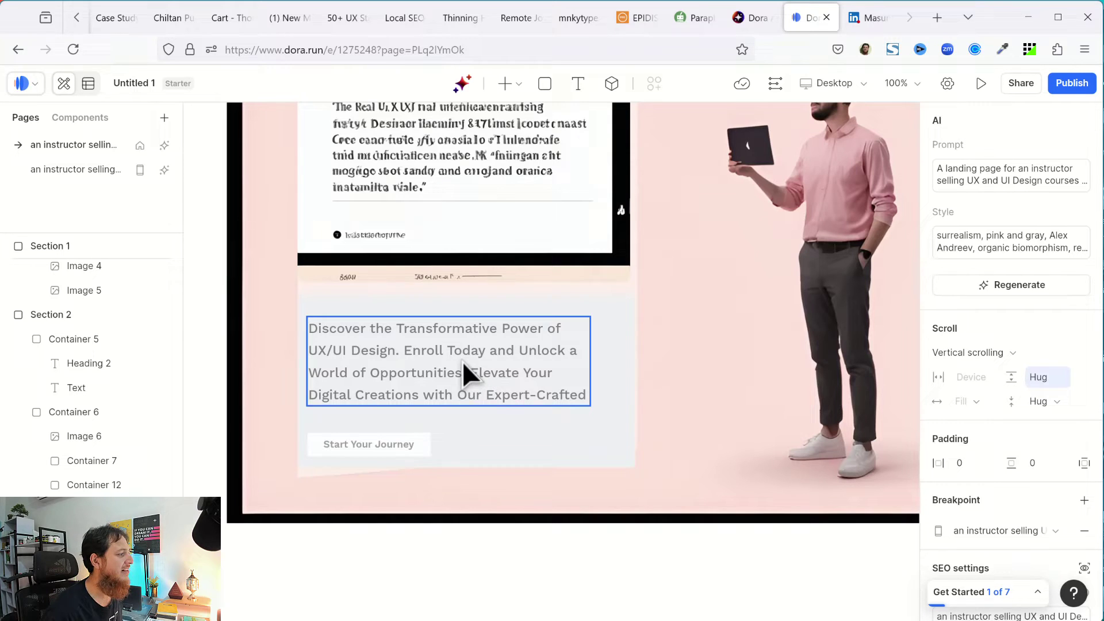
Pan on through the pricing banner, the About Us section and down to the footer.
{"action": "left_click_drag", "start_coordinate": [537, 503], "coordinate": [544, 372]}
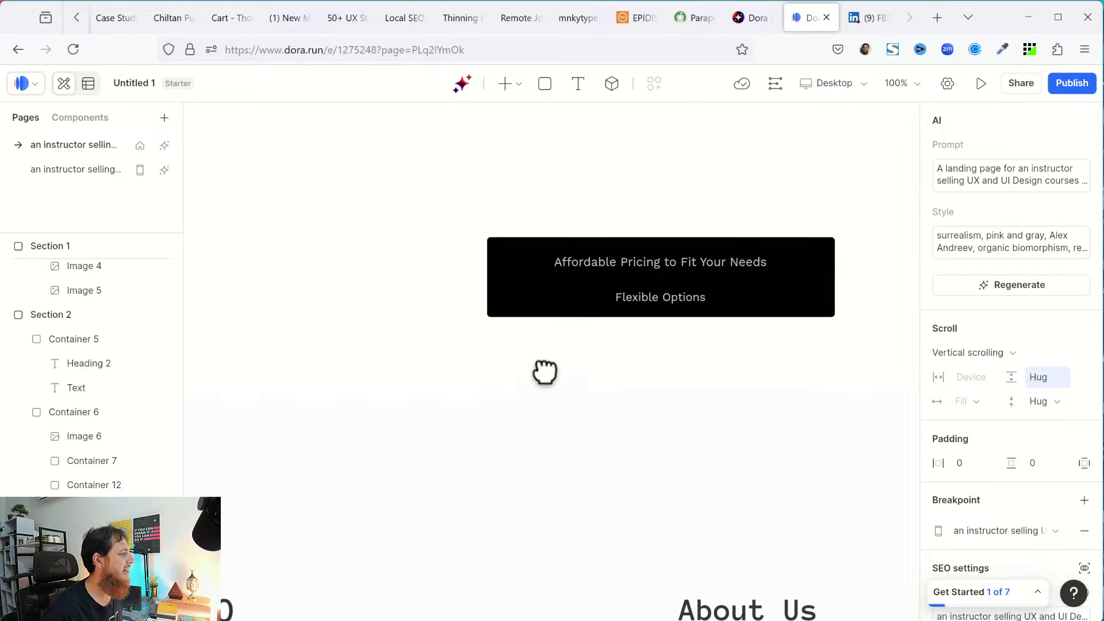
{"action": "scroll", "coordinate": [691, 353], "scroll_direction": "down", "scroll_amount": 5}
{"action": "left_click_drag", "start_coordinate": [691, 352], "coordinate": [808, 333]}
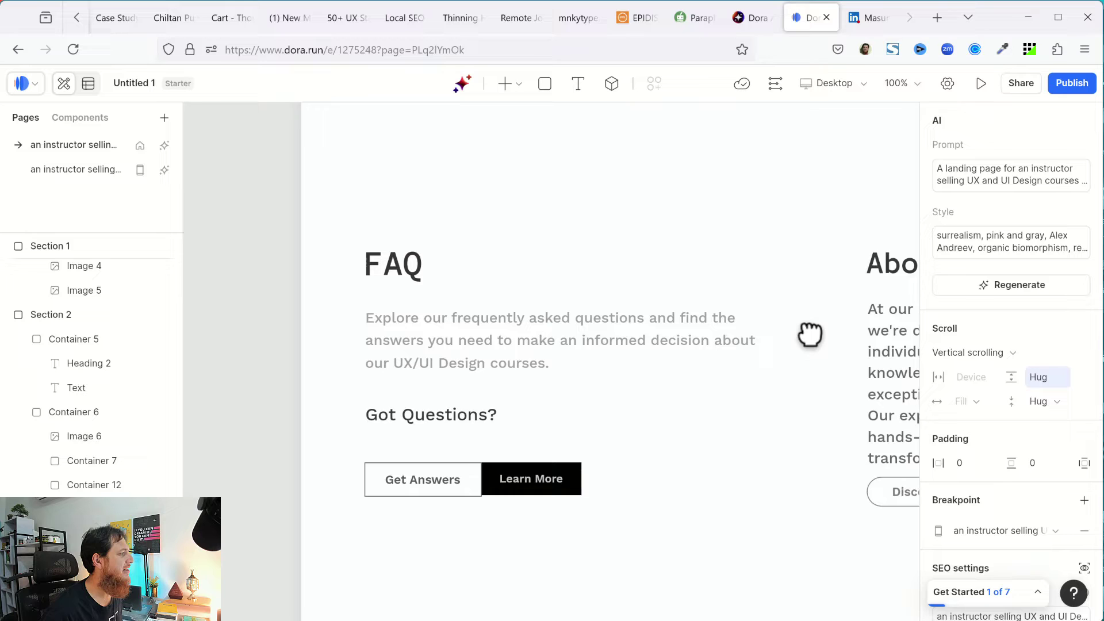
{"action": "left_click_drag", "start_coordinate": [729, 421], "coordinate": [382, 375]}
{"action": "scroll", "coordinate": [549, 387], "scroll_direction": "left", "scroll_amount": 8}
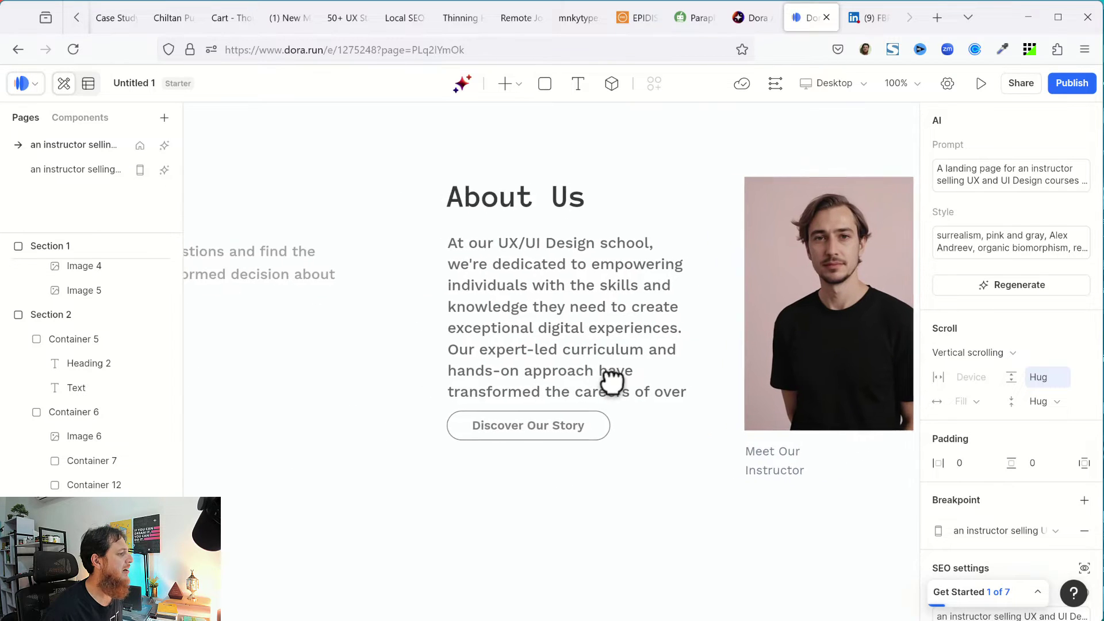
{"action": "scroll", "coordinate": [596, 423], "scroll_direction": "down", "scroll_amount": 3}
{"action": "scroll", "coordinate": [614, 420], "scroll_direction": "down", "scroll_amount": 10}
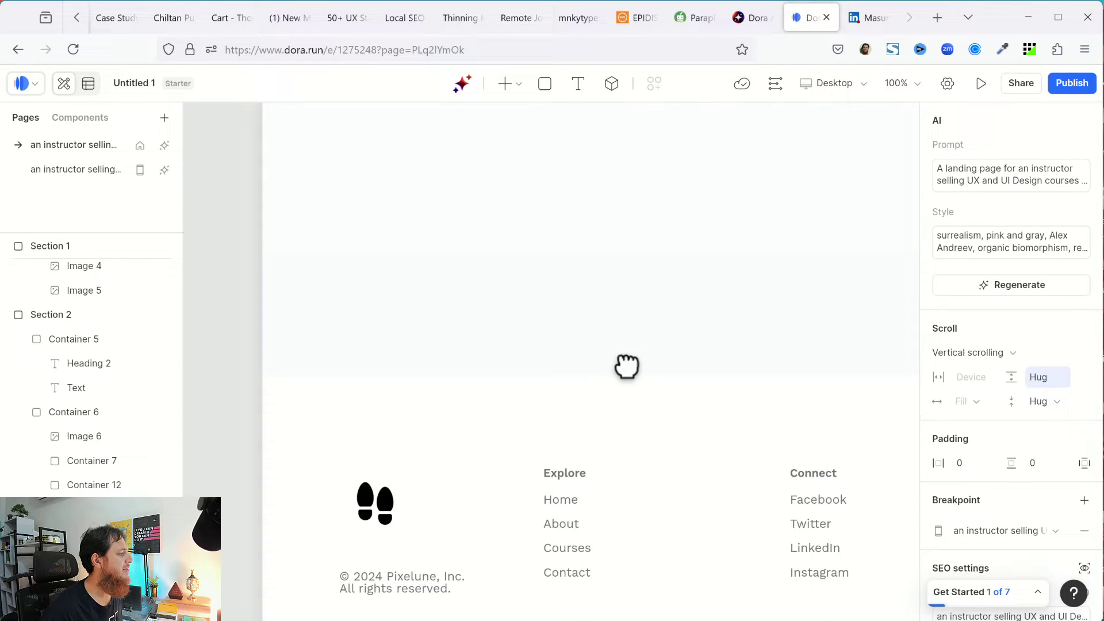
{"action": "scroll", "coordinate": [626, 368], "scroll_direction": "down", "scroll_amount": 3}
{"action": "scroll", "coordinate": [616, 302], "scroll_direction": "right", "scroll_amount": 4}
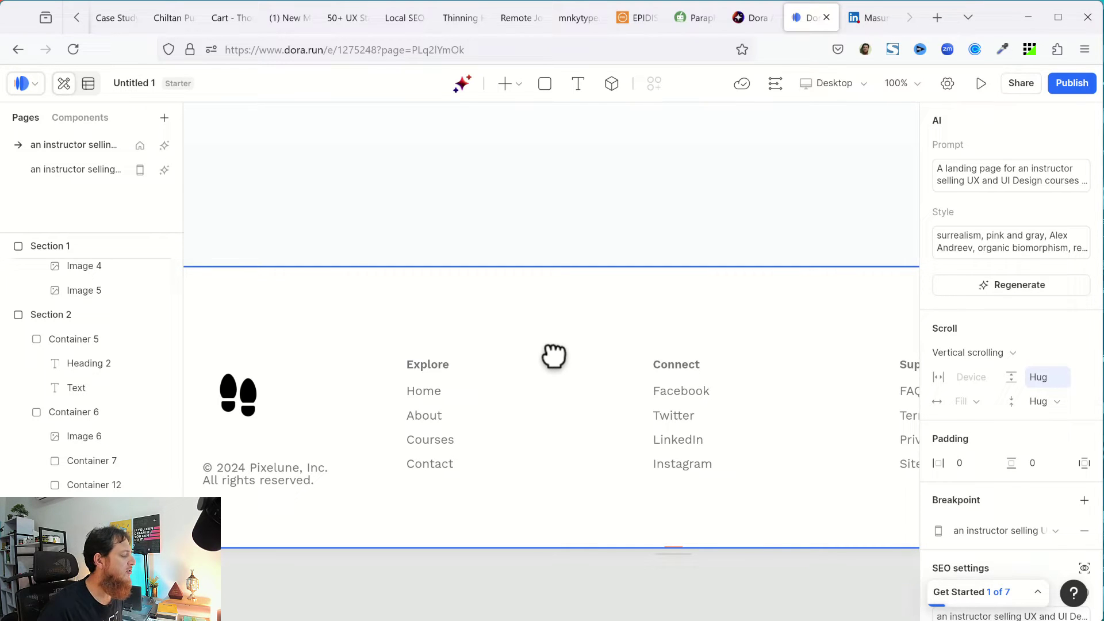
{"action": "scroll", "coordinate": [550, 232], "scroll_direction": "up", "scroll_amount": 10}
{"action": "scroll", "coordinate": [512, 444], "scroll_direction": "right", "scroll_amount": 1}
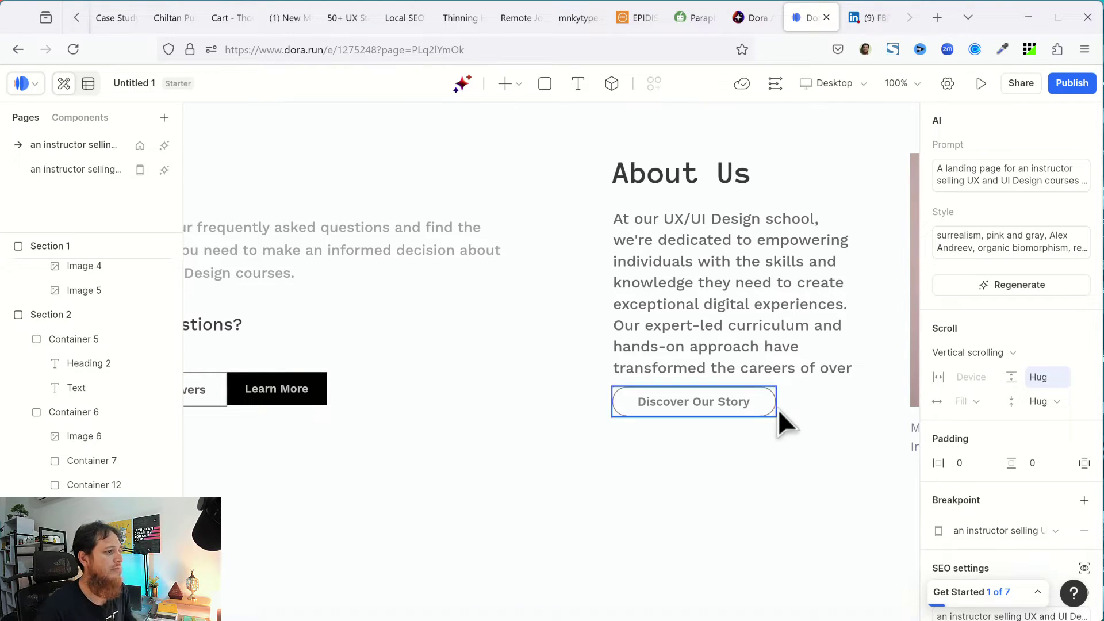
Try to edit the About Us instructor photo and dismiss the upgrade prompt.
{"action": "left_click", "coordinate": [911, 346]}
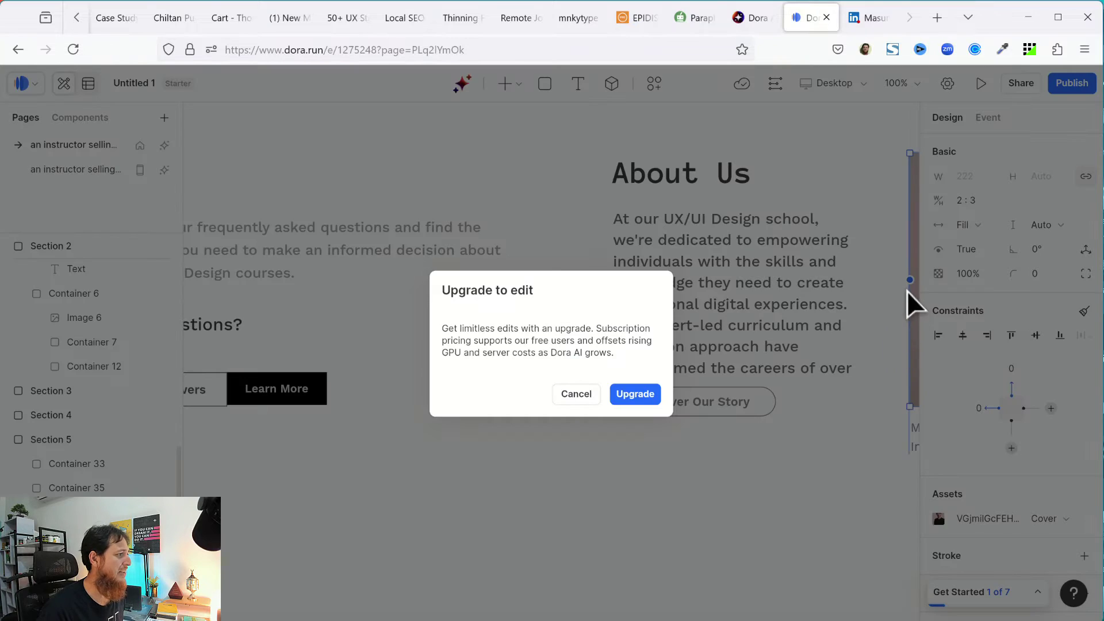
{"action": "left_click", "coordinate": [569, 397]}
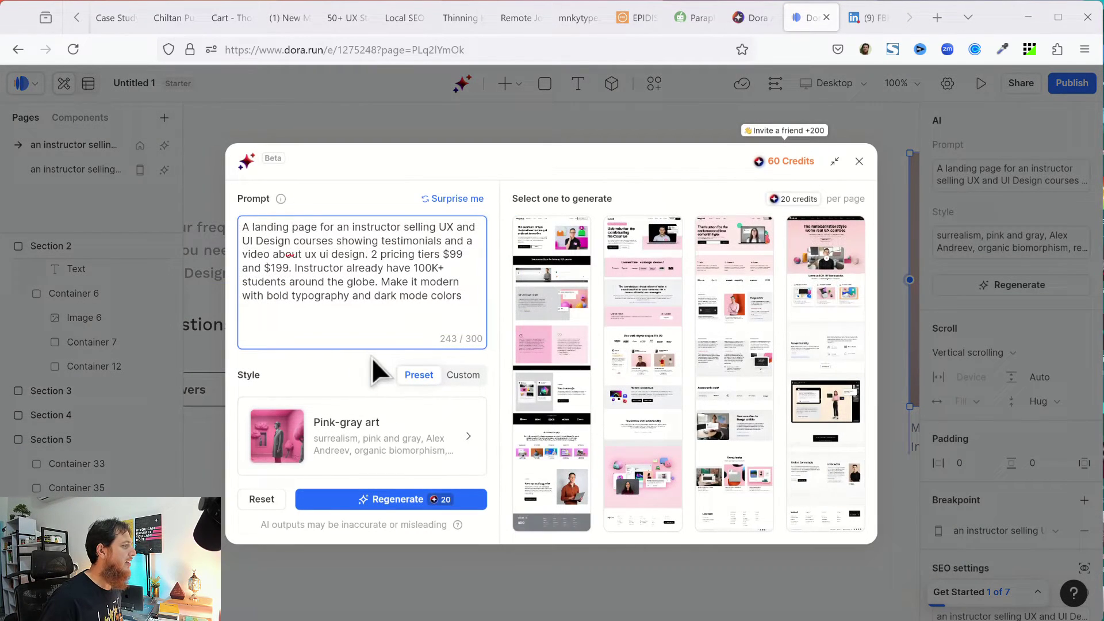
Regenerate layouts from the dark-mode prompt, confirming replacement of the existing AI task.
{"action": "mouse_move", "coordinate": [573, 353]}
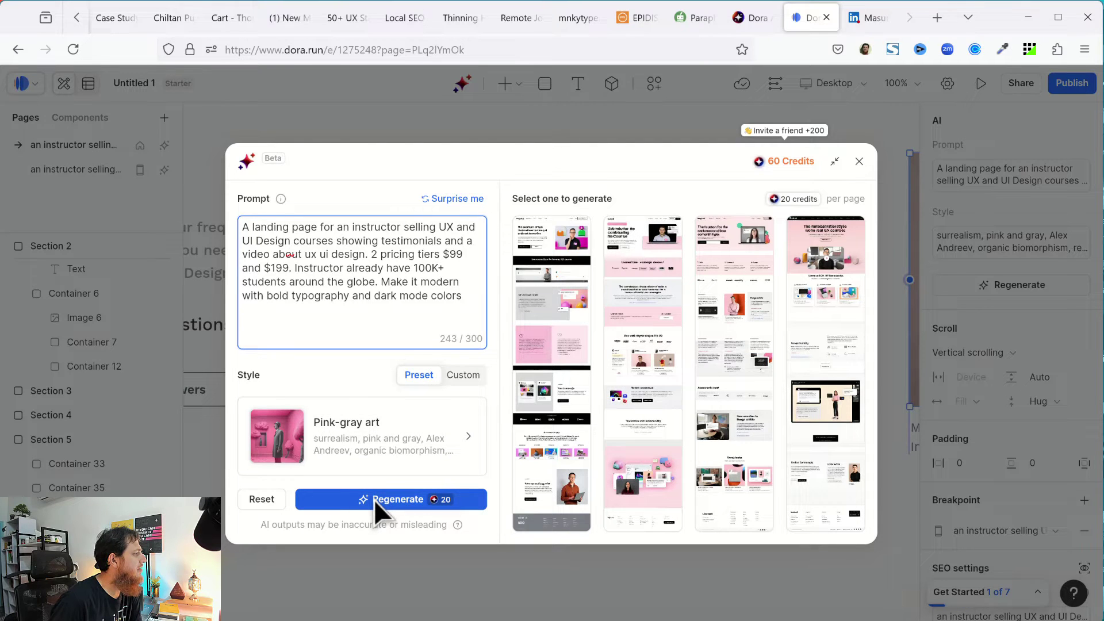
{"action": "left_click", "coordinate": [375, 499]}
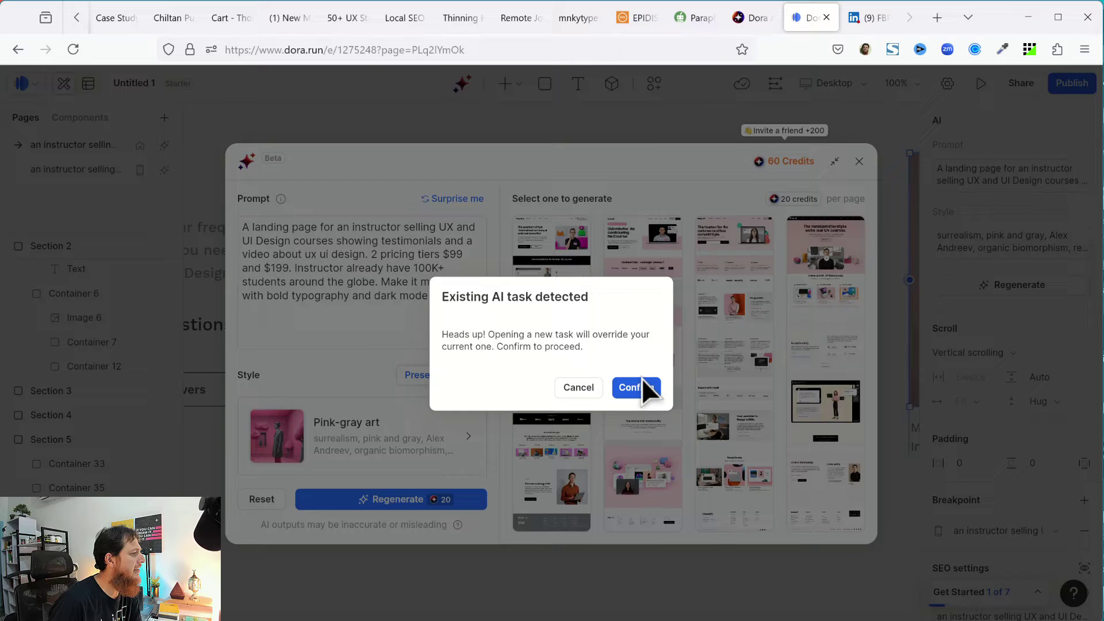
{"action": "left_click", "coordinate": [641, 380]}
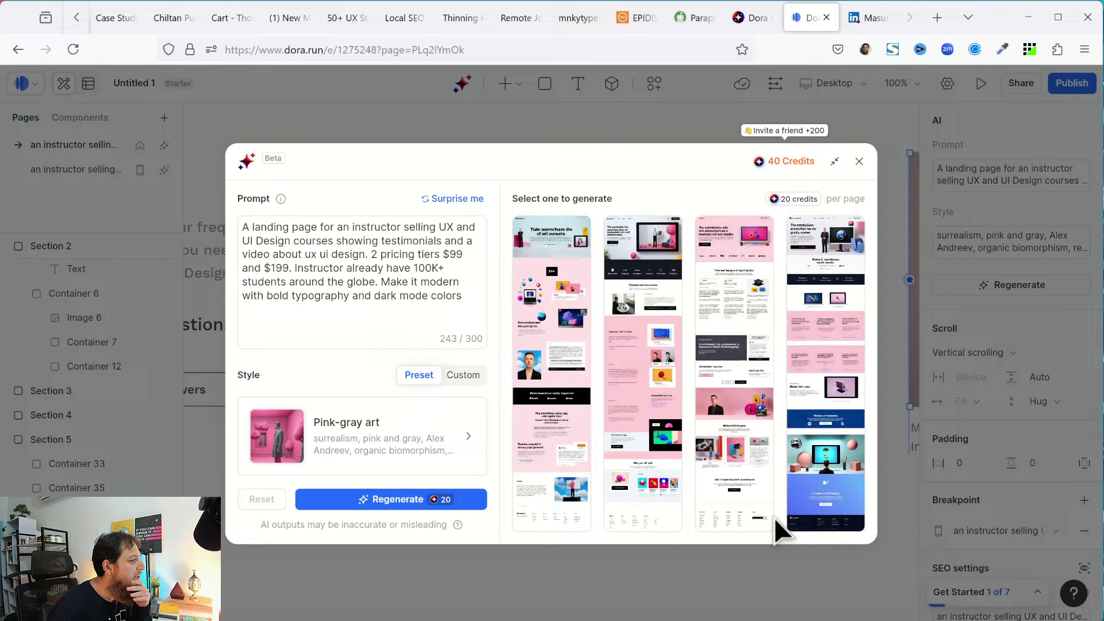
{"action": "mouse_move", "coordinate": [559, 506]}
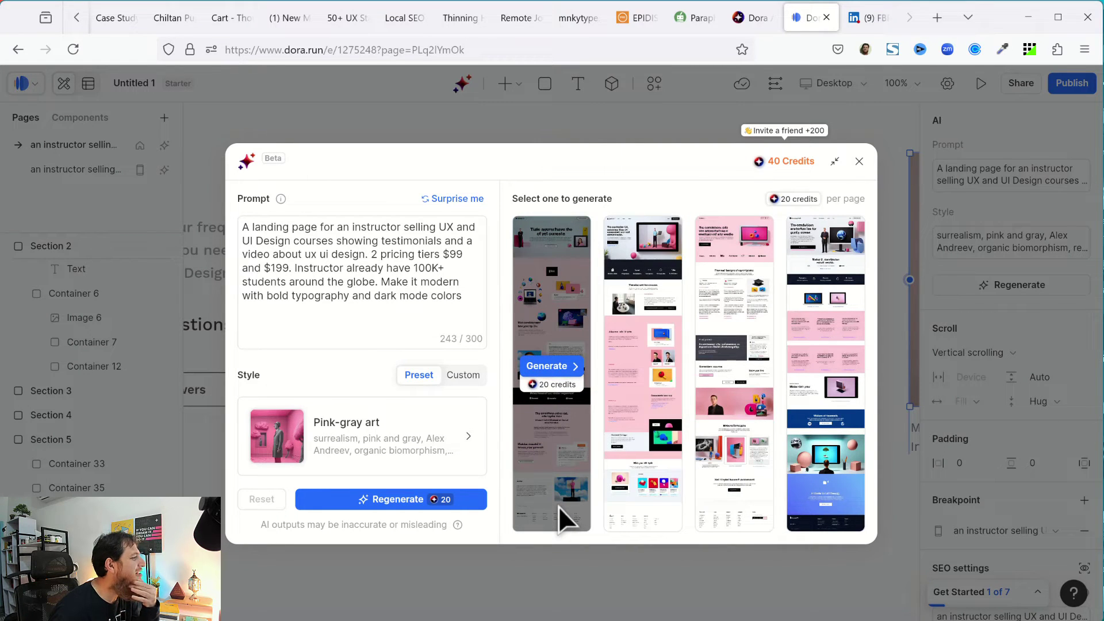
{"action": "mouse_move", "coordinate": [639, 432]}
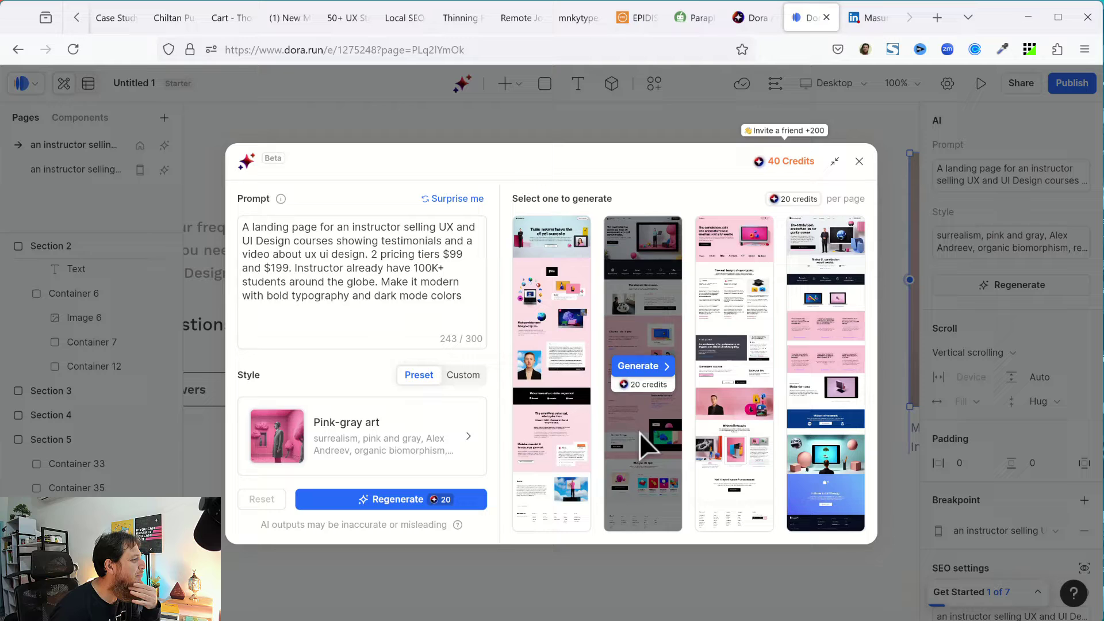
{"action": "mouse_move", "coordinate": [753, 420]}
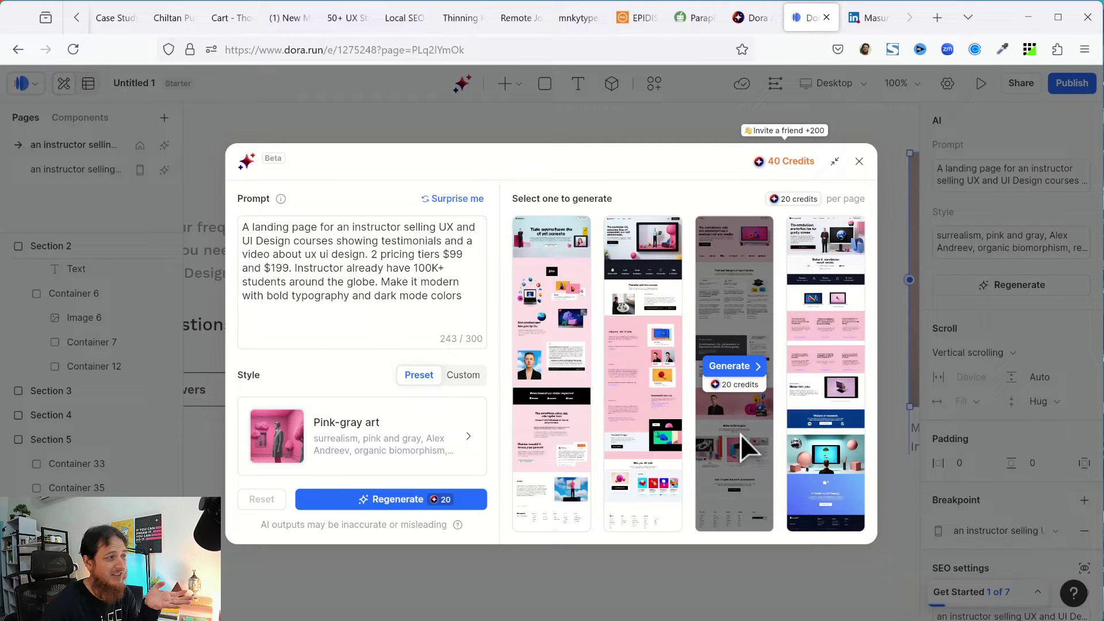
{"action": "mouse_move", "coordinate": [553, 424]}
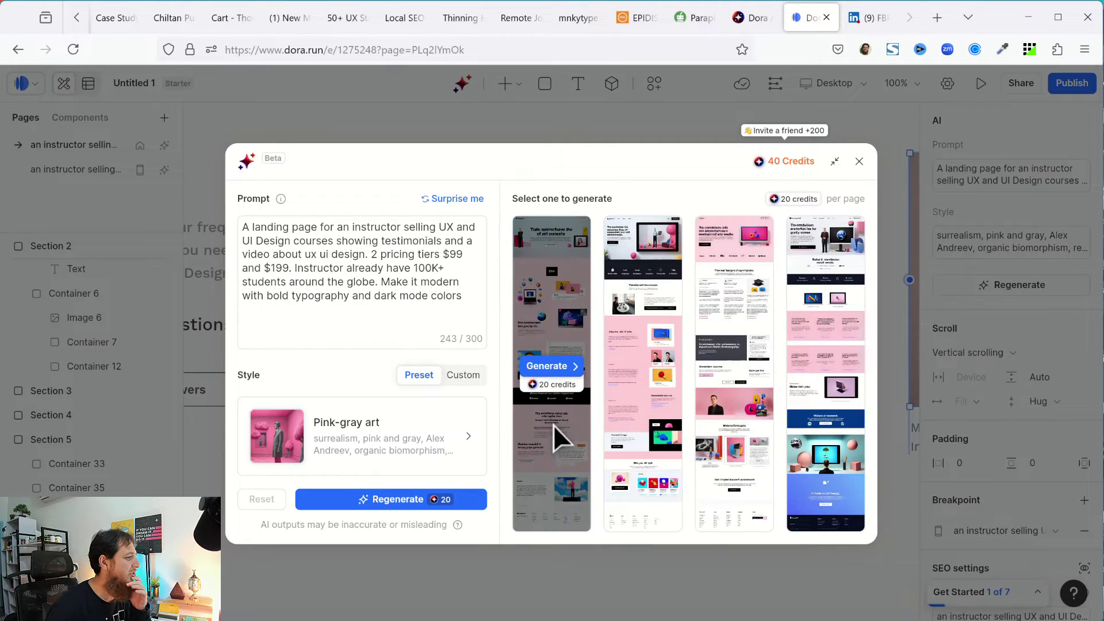
{"action": "mouse_move", "coordinate": [830, 457]}
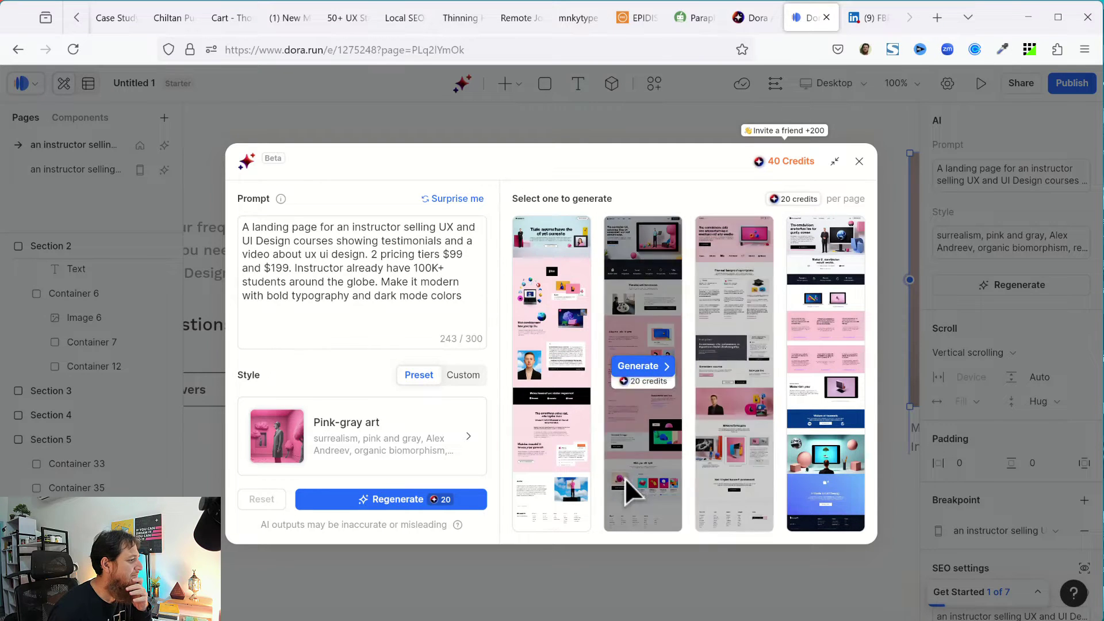
{"action": "mouse_move", "coordinate": [532, 486]}
{"action": "mouse_move", "coordinate": [633, 490]}
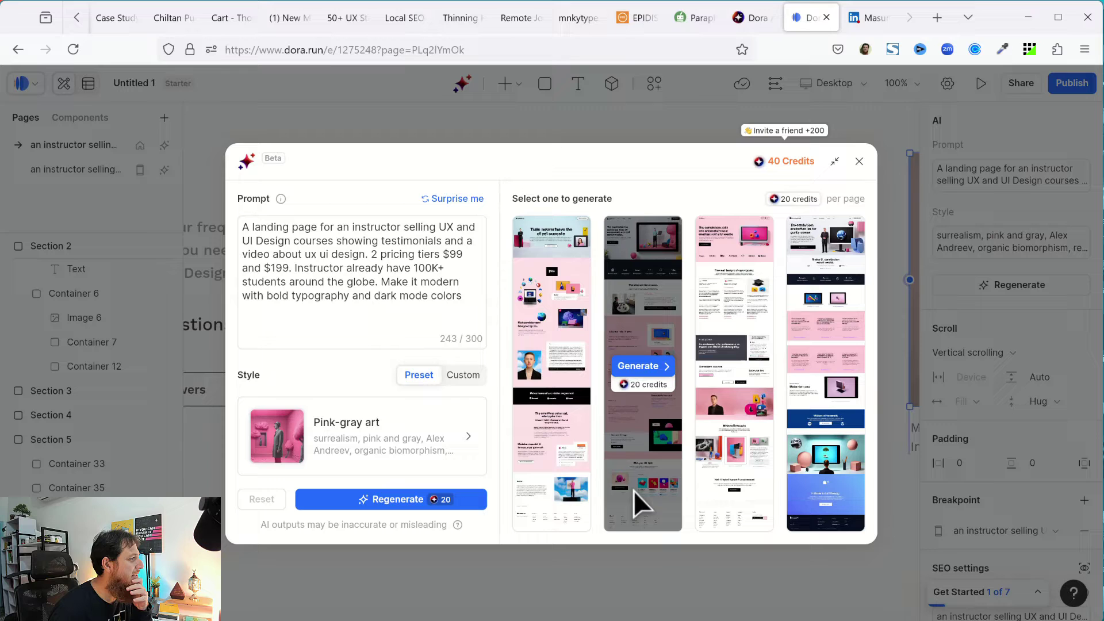
Generate the 'Master the Art of UX/UI Design: Unlock Your Creative Potential' page from the second preview.
{"action": "left_click", "coordinate": [640, 367]}
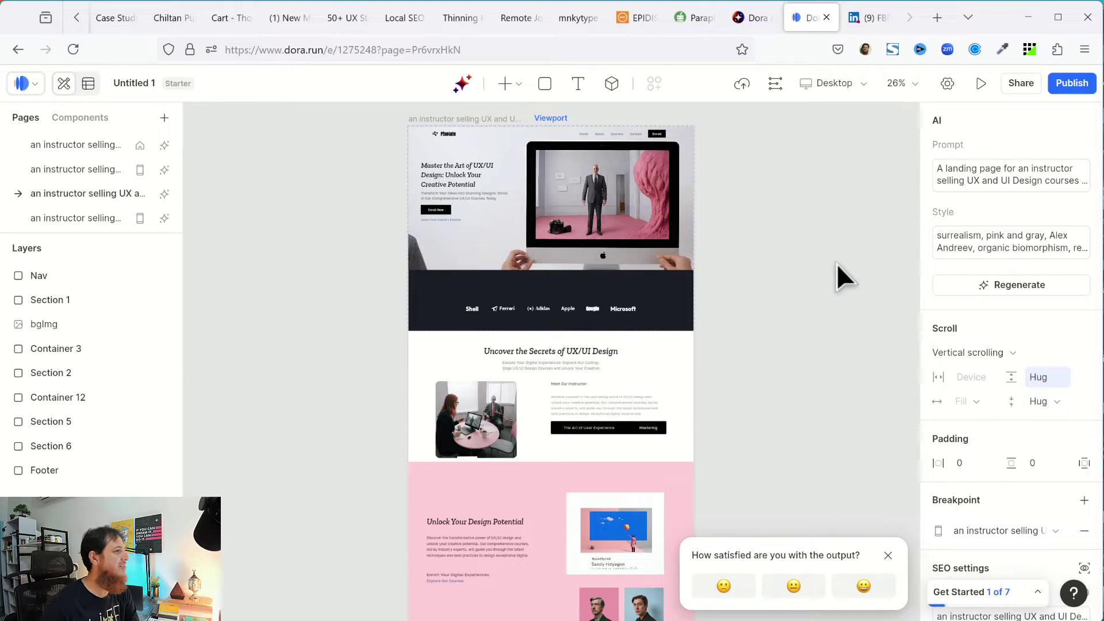
Set the canvas zoom to 50% and scroll to the hero section.
{"action": "left_click", "coordinate": [915, 83]}
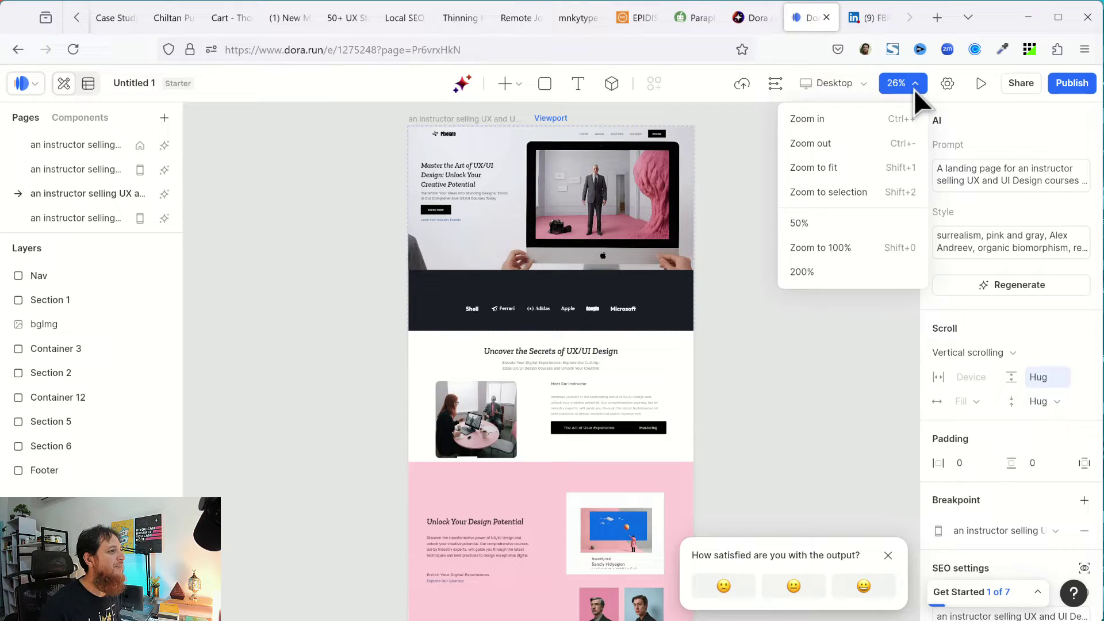
{"action": "left_click", "coordinate": [884, 222]}
{"action": "scroll", "coordinate": [571, 263], "scroll_direction": "up", "scroll_amount": 5}
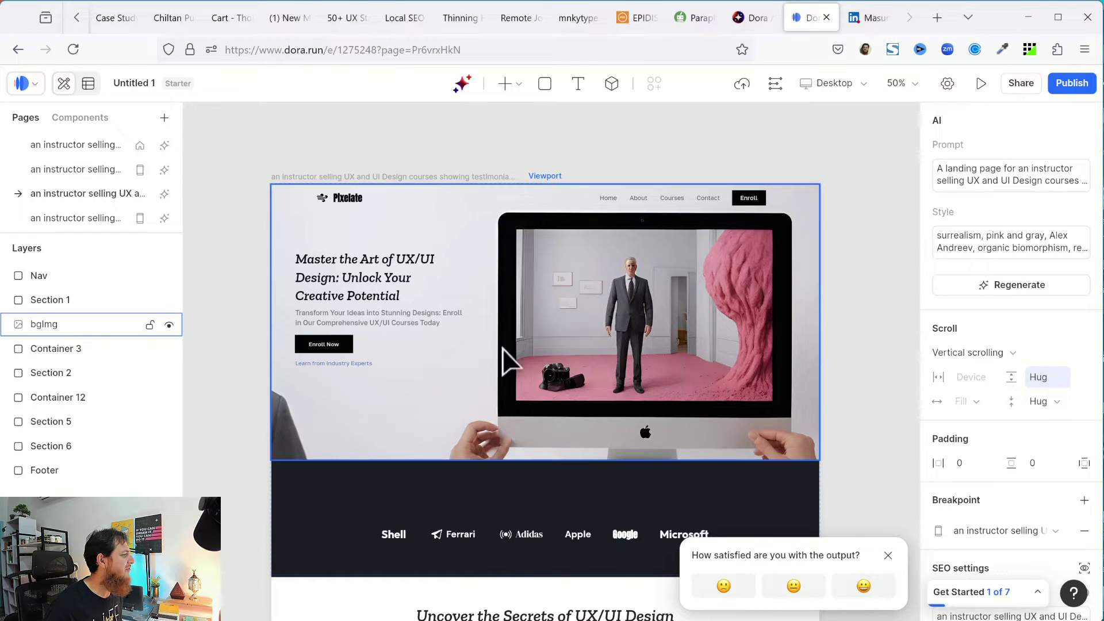
{"action": "scroll", "coordinate": [229, 324], "scroll_direction": "down", "scroll_amount": 1}
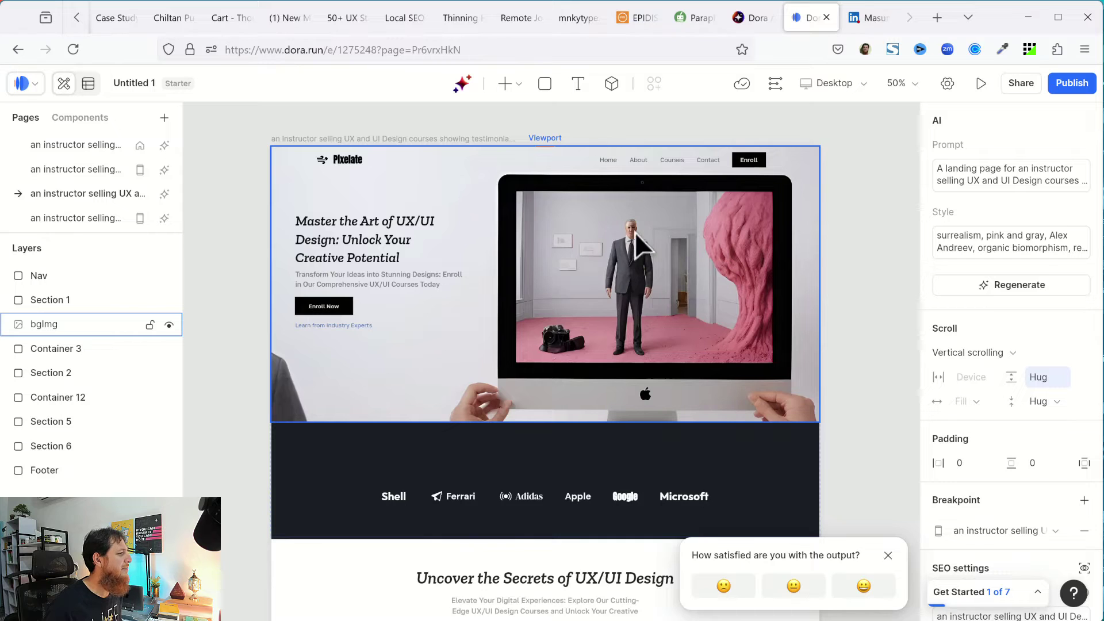
Swap the hero background for the BBhmjwj….webp image and close the satisfaction popup.
{"action": "left_click", "coordinate": [608, 300]}
{"action": "double_click", "coordinate": [607, 300]}
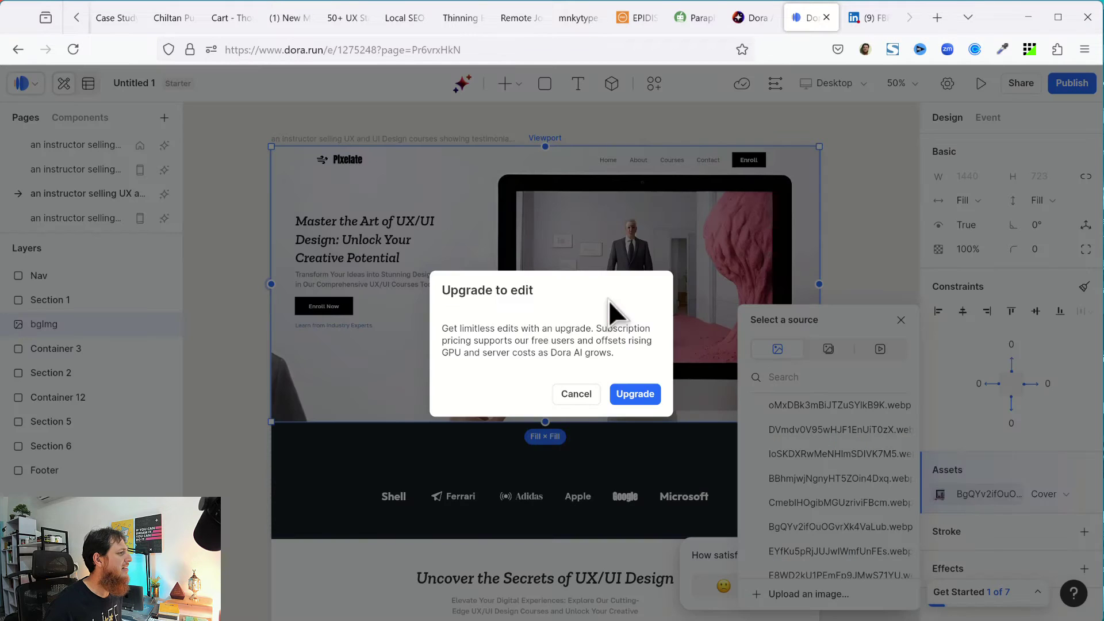
{"action": "left_click", "coordinate": [589, 397]}
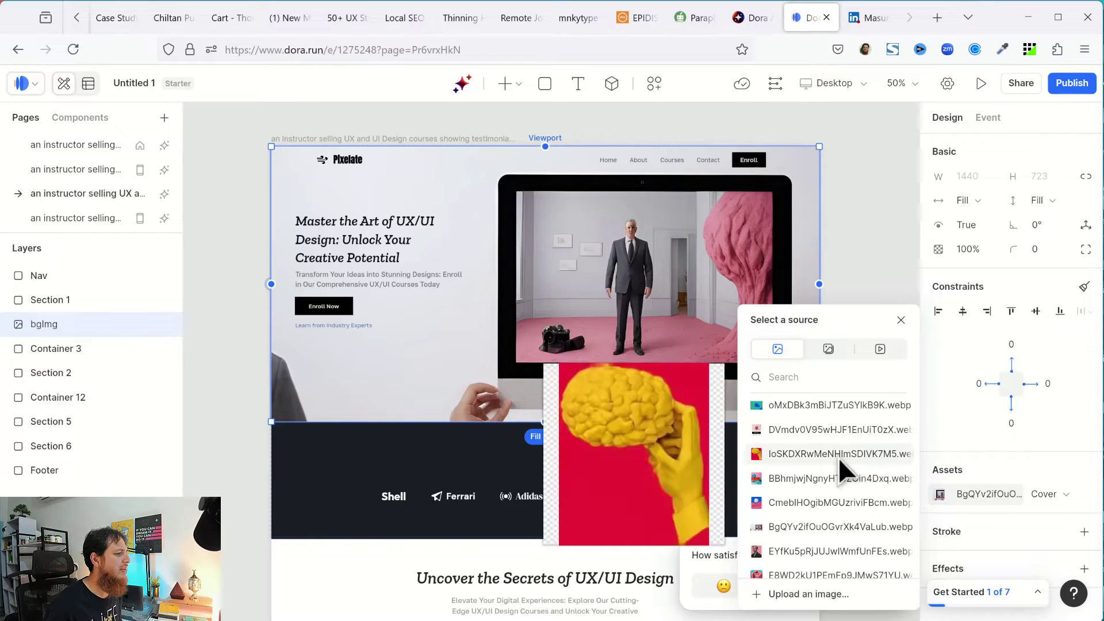
{"action": "left_click", "coordinate": [835, 477]}
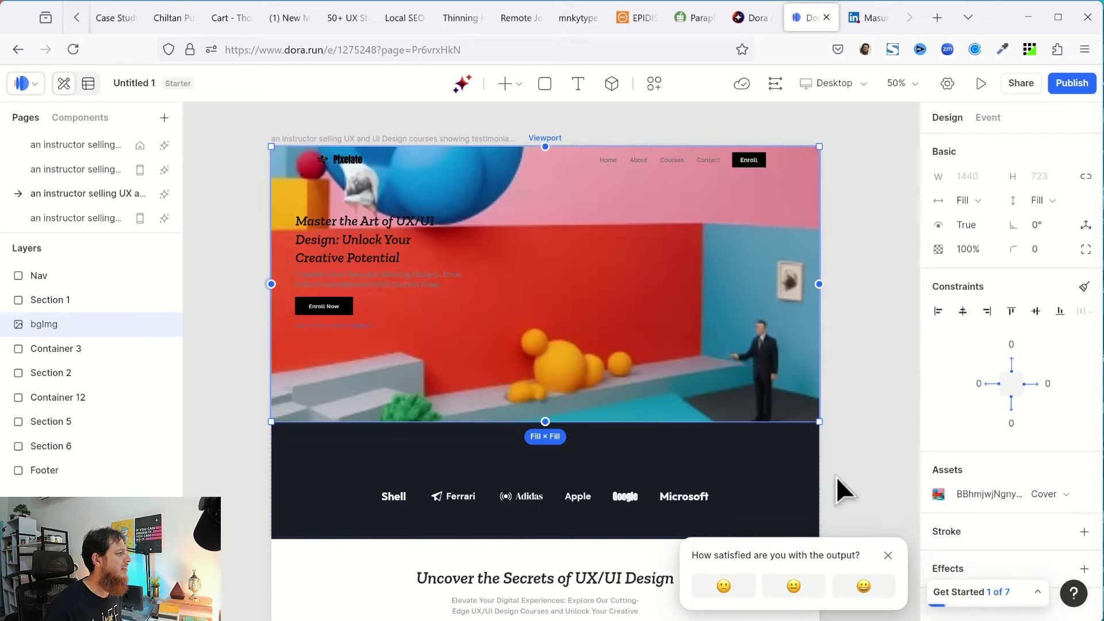
{"action": "left_click", "coordinate": [837, 329]}
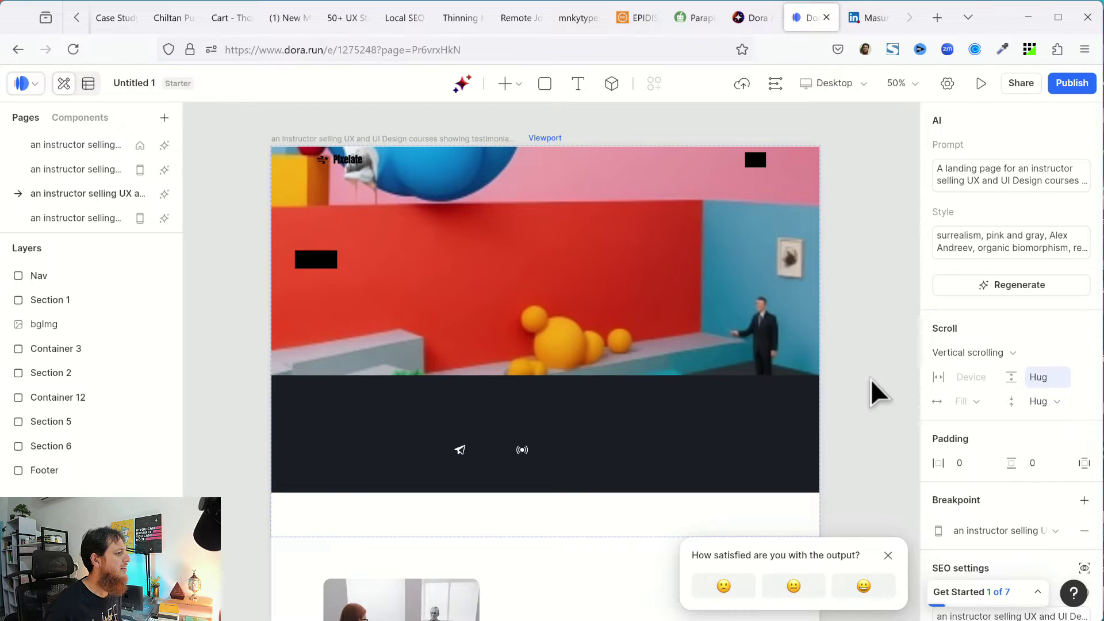
{"action": "left_click", "coordinate": [888, 555]}
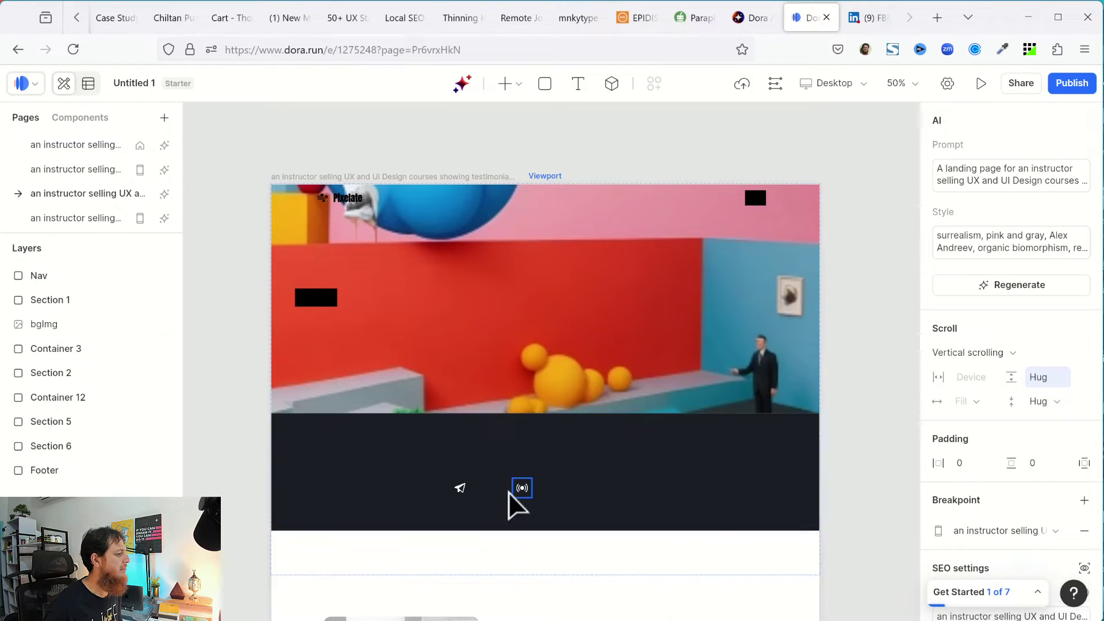
Inspect the plane logo, meeting photo and black bar, cancelling the upgrade prompt when editing.
{"action": "left_click", "coordinate": [459, 486]}
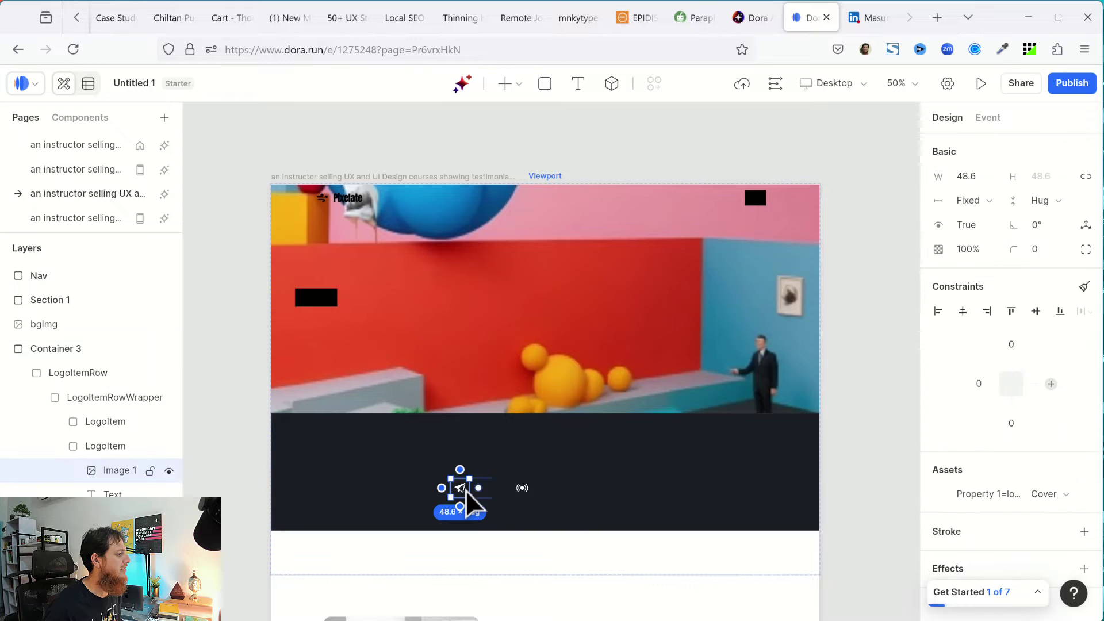
{"action": "left_click", "coordinate": [712, 369]}
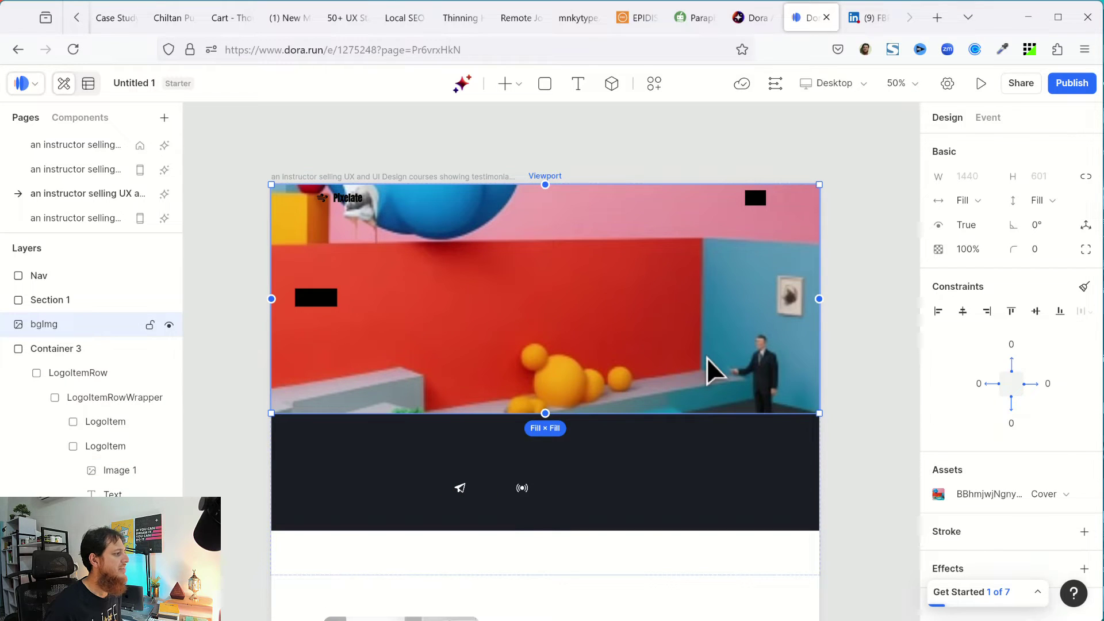
{"action": "scroll", "coordinate": [706, 357], "scroll_direction": "down", "scroll_amount": 5}
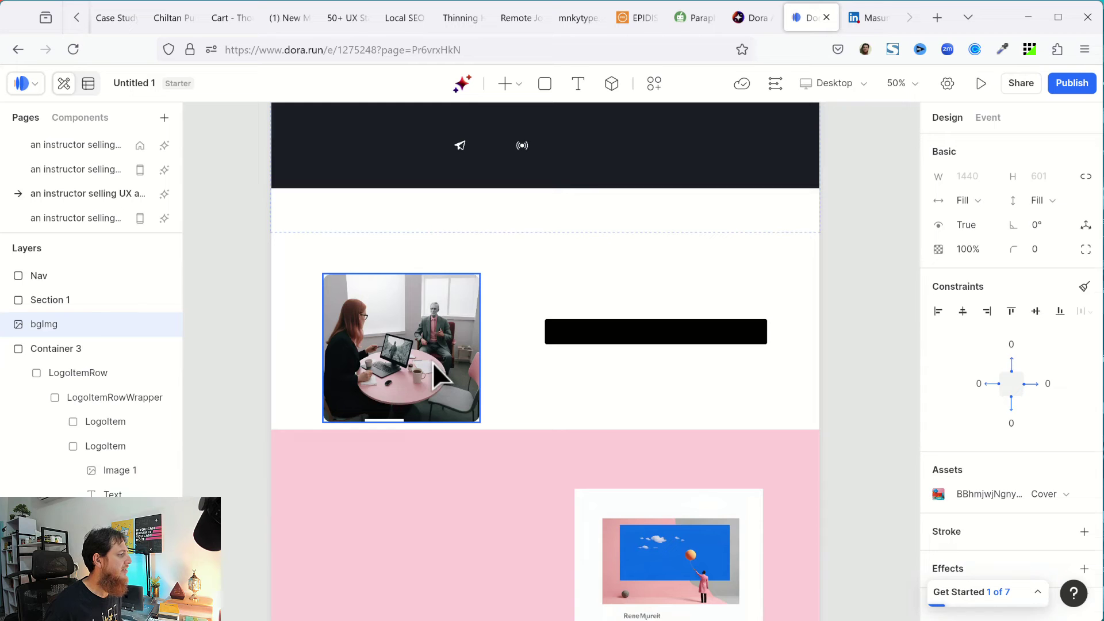
{"action": "left_click", "coordinate": [433, 363]}
{"action": "scroll", "coordinate": [870, 344], "scroll_direction": "down", "scroll_amount": 2}
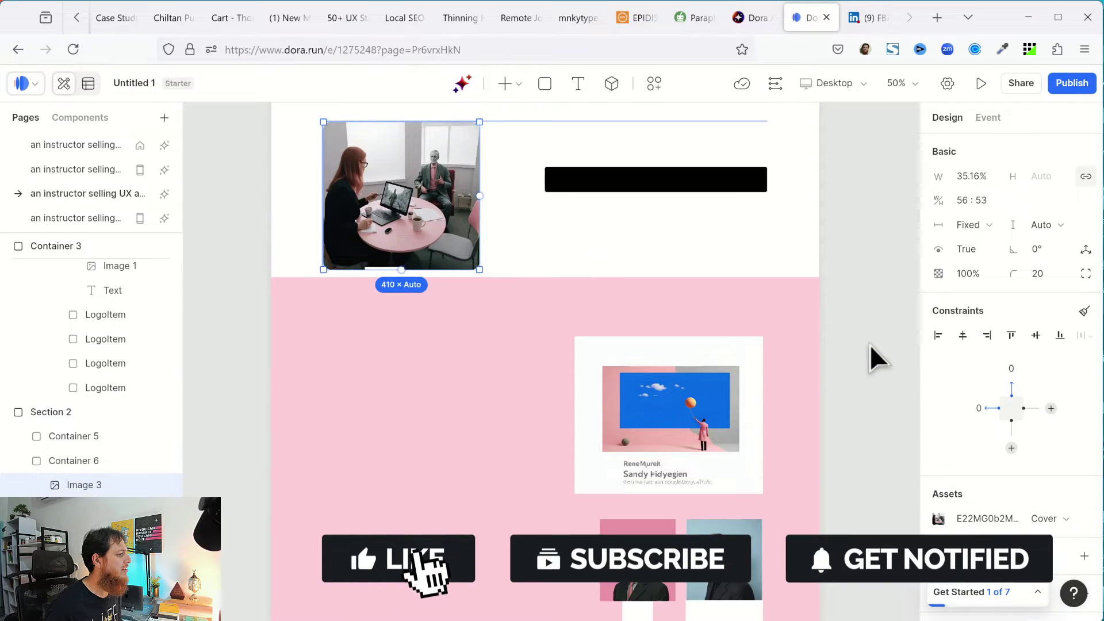
{"action": "scroll", "coordinate": [871, 344], "scroll_direction": "down", "scroll_amount": 4}
{"action": "scroll", "coordinate": [869, 344], "scroll_direction": "up", "scroll_amount": 6}
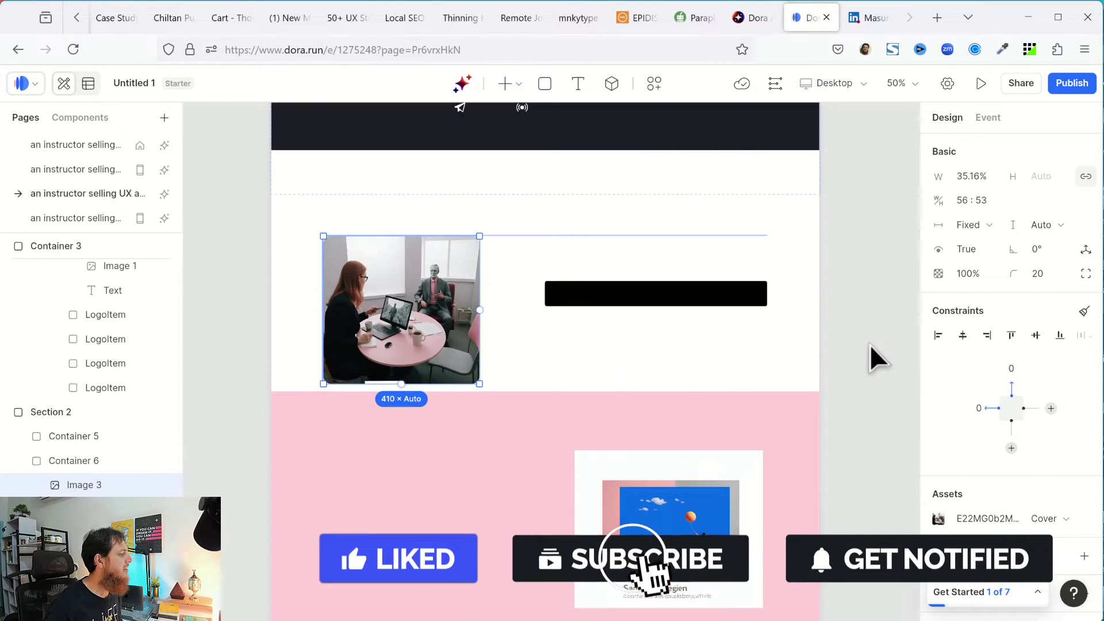
{"action": "left_click", "coordinate": [680, 293]}
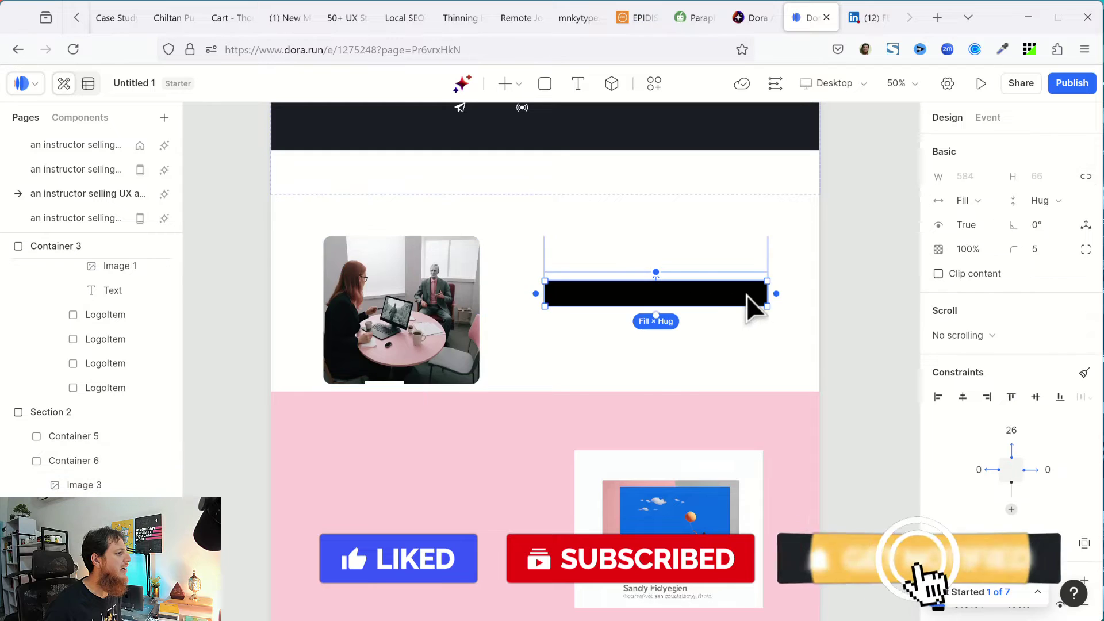
{"action": "double_click", "coordinate": [744, 295]}
{"action": "left_click", "coordinate": [583, 391]}
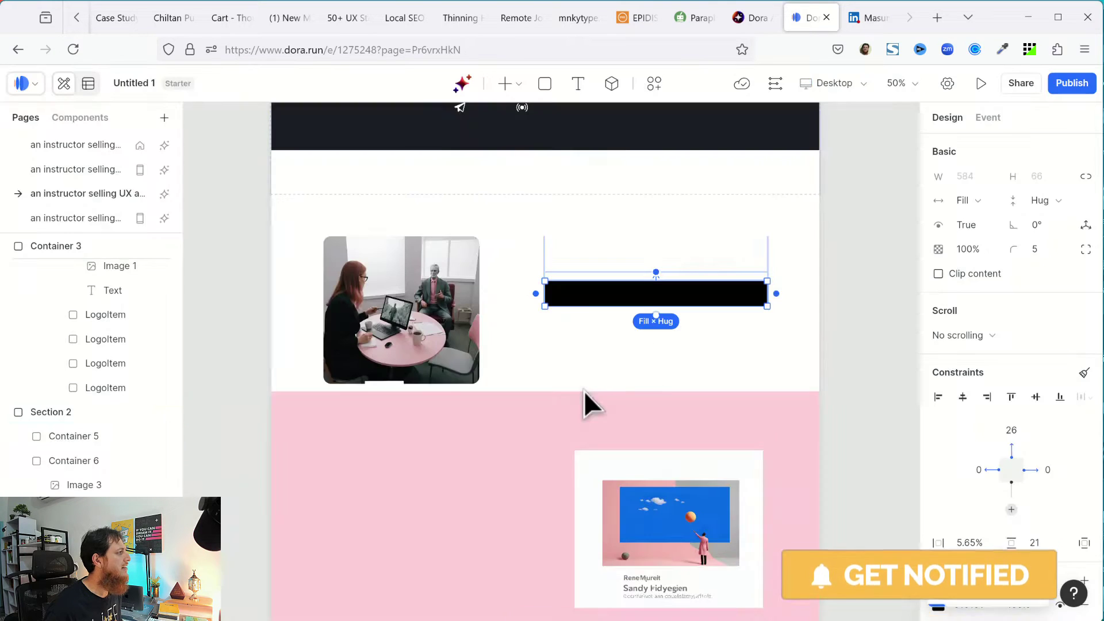
Open the second page's iPhone 14 mobile layout and scroll down to its pricing, FAQ and About Us sections.
{"action": "left_click", "coordinate": [78, 169]}
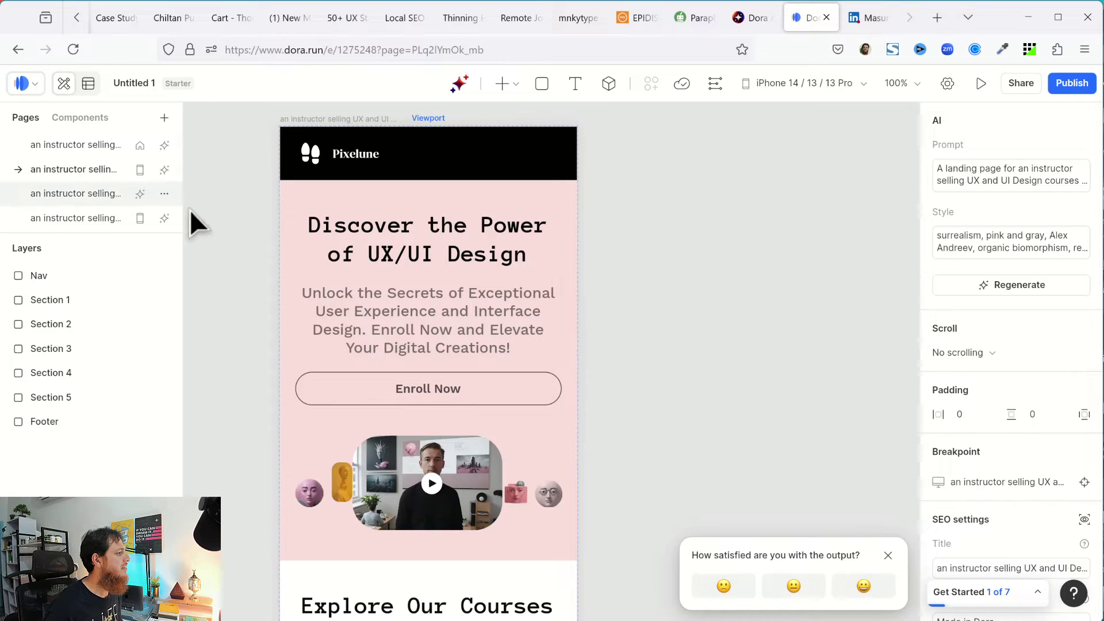
{"action": "scroll", "coordinate": [431, 408], "scroll_direction": "down", "scroll_amount": 10}
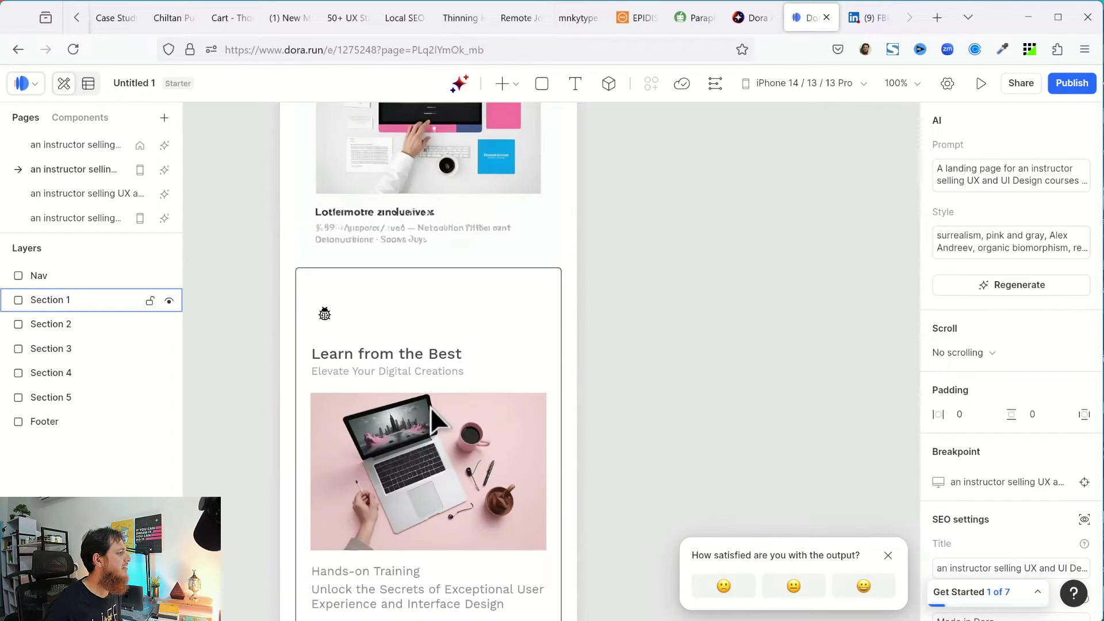
{"action": "scroll", "coordinate": [431, 406], "scroll_direction": "down", "scroll_amount": 15}
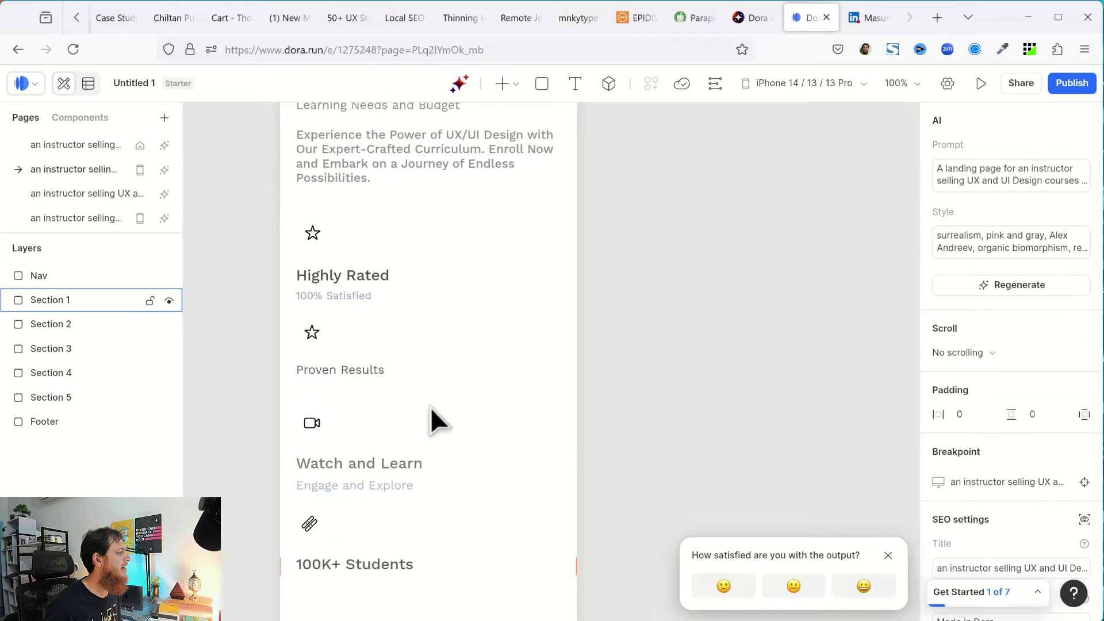
{"action": "scroll", "coordinate": [430, 407], "scroll_direction": "down", "scroll_amount": 10}
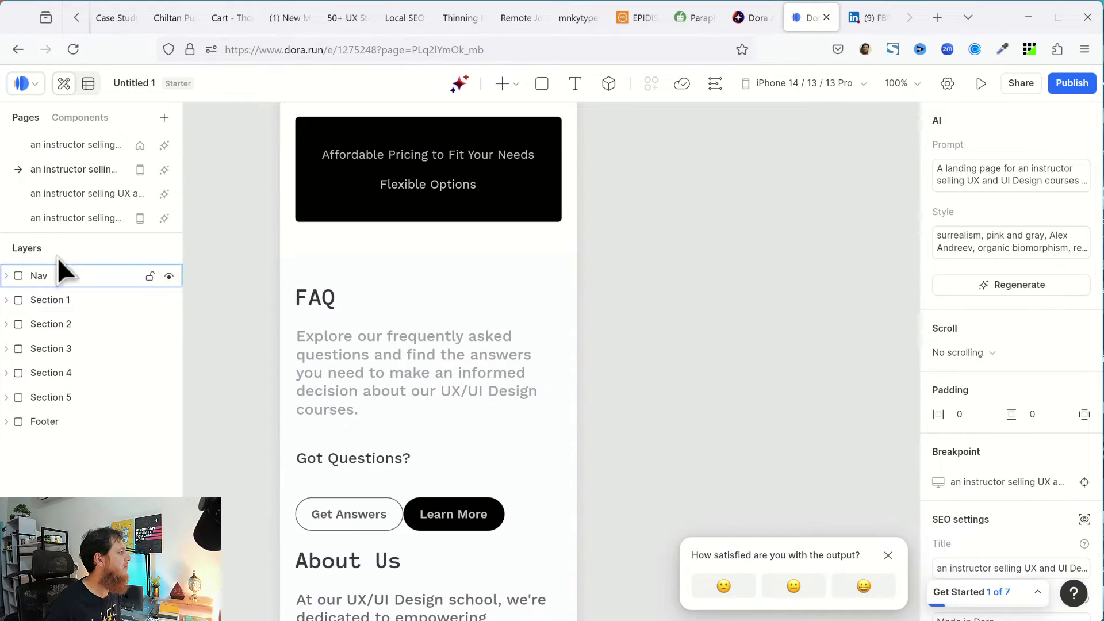
{"action": "left_click", "coordinate": [63, 194]}
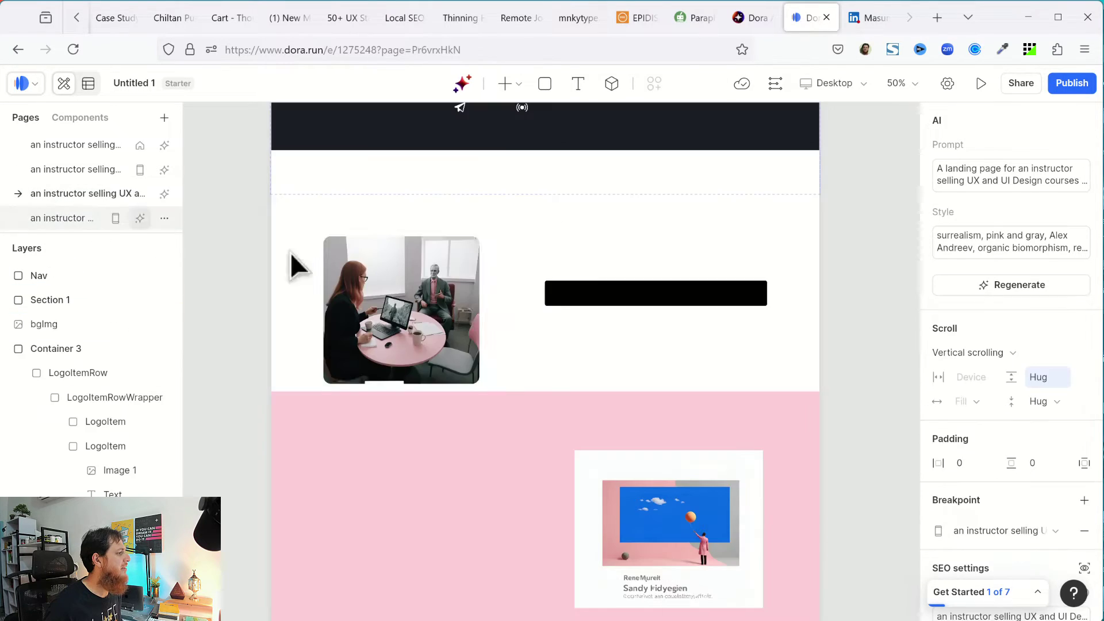
{"action": "scroll", "coordinate": [655, 410], "scroll_direction": "down", "scroll_amount": 12}
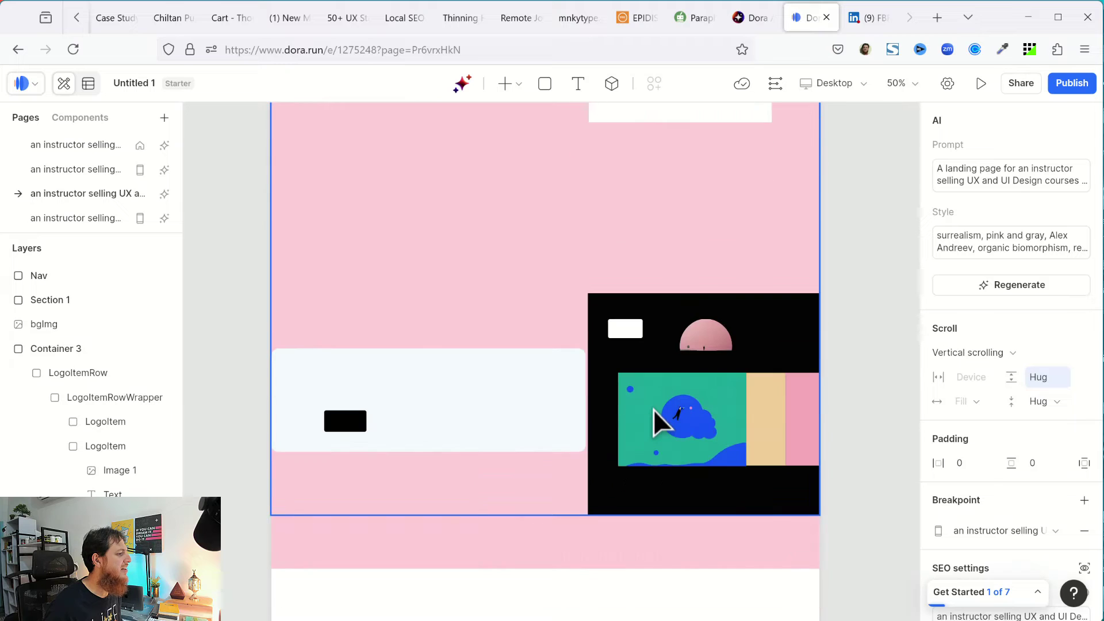
{"action": "scroll", "coordinate": [653, 410], "scroll_direction": "down", "scroll_amount": 8}
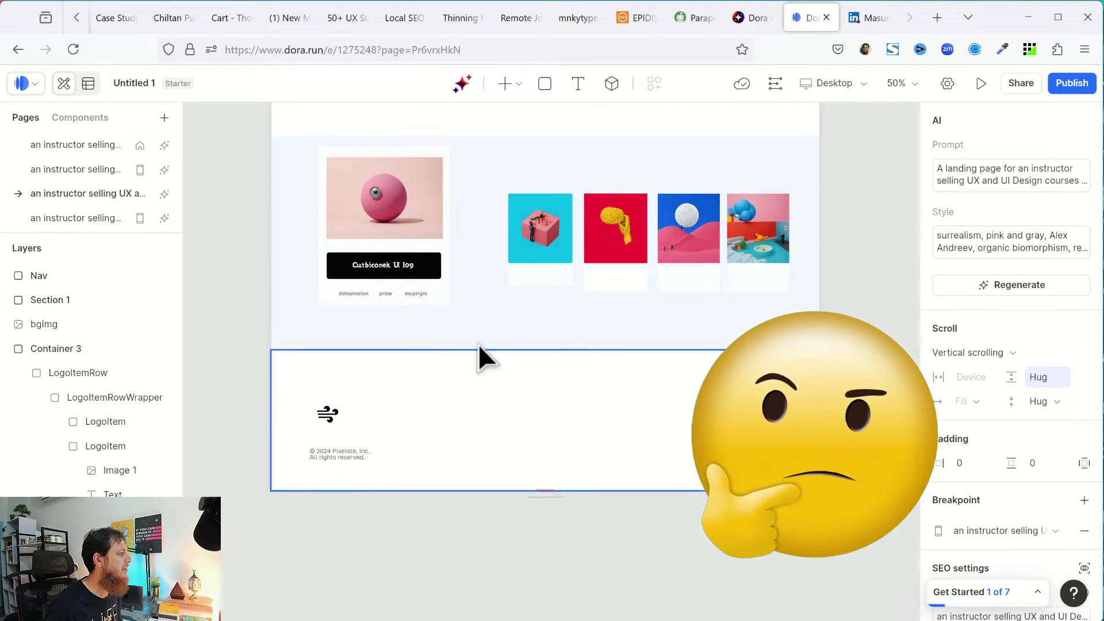
{"action": "scroll", "coordinate": [560, 454], "scroll_direction": "up", "scroll_amount": 3}
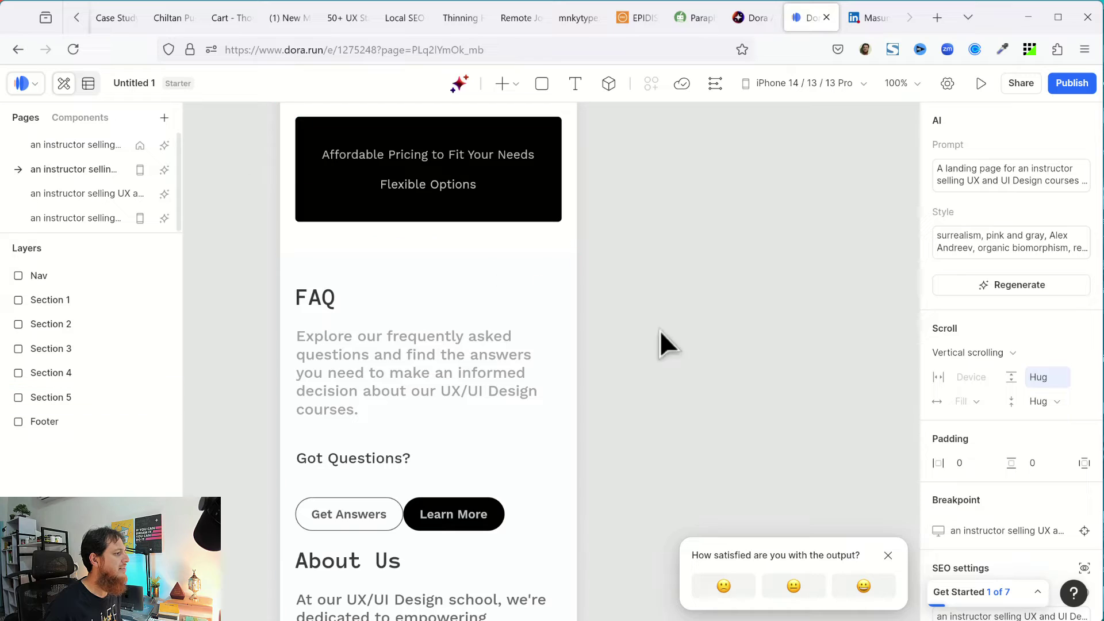
Rate the output unsatisfactory and flag visual style, missing content, prompt relevance, layouts, image quality and wrong language.
{"action": "left_click", "coordinate": [732, 584]}
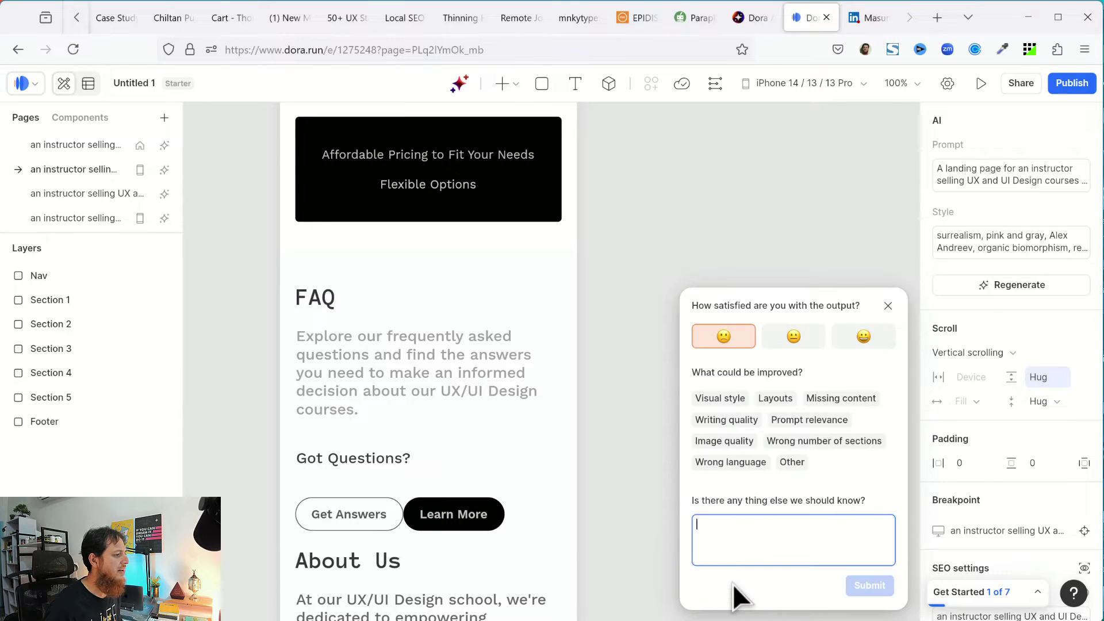
{"action": "left_click", "coordinate": [715, 397]}
{"action": "left_click", "coordinate": [715, 397]}
{"action": "left_click", "coordinate": [745, 524]}
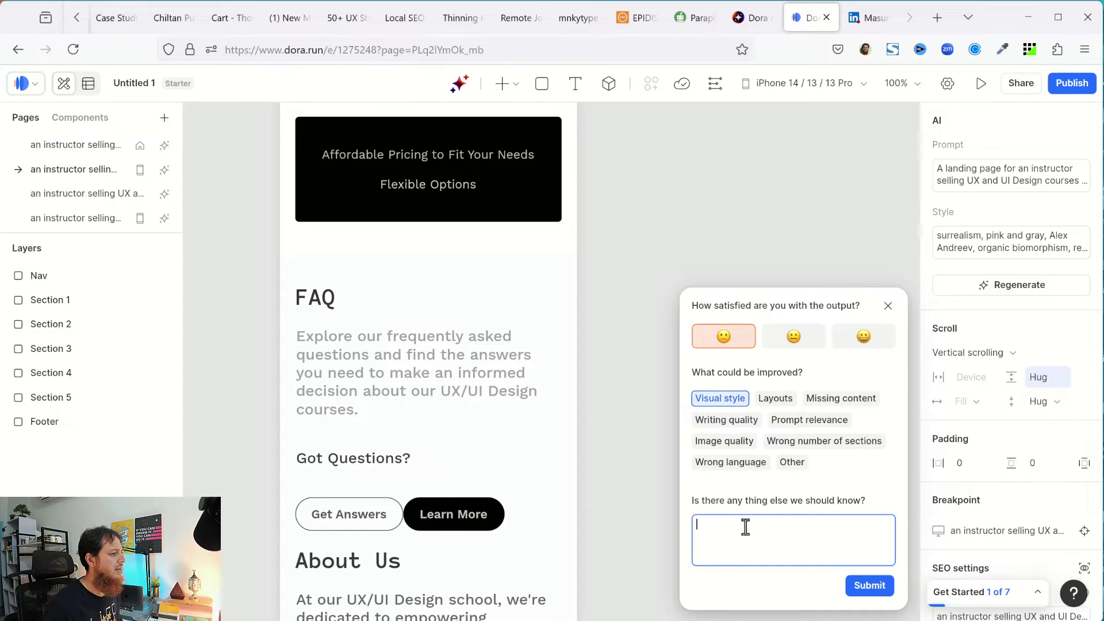
{"action": "left_click", "coordinate": [832, 396]}
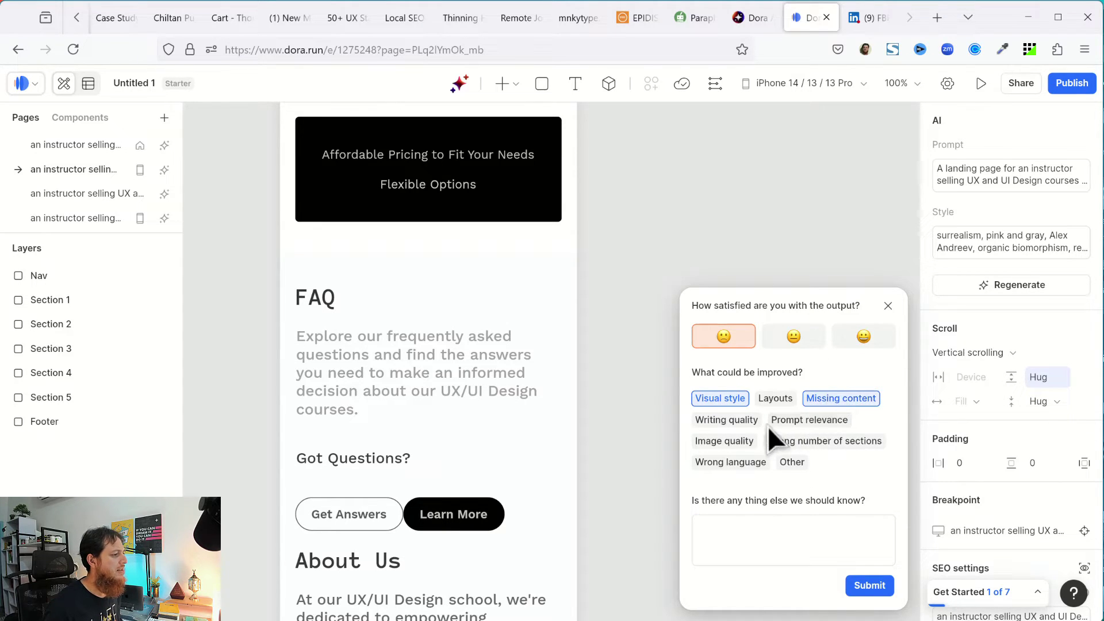
{"action": "left_click", "coordinate": [785, 425]}
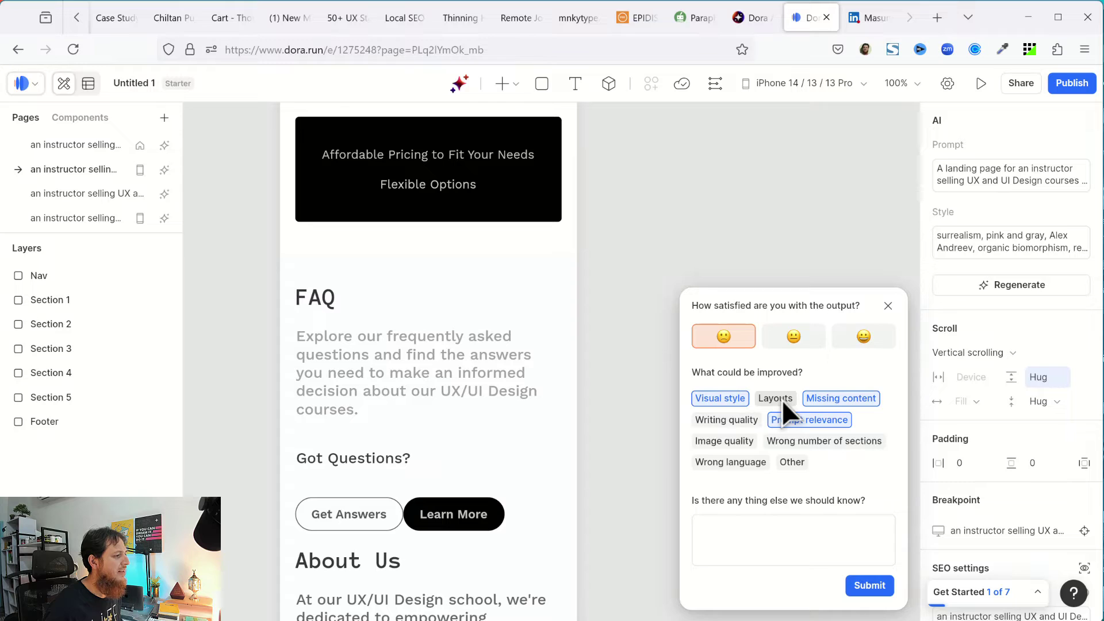
{"action": "left_click", "coordinate": [783, 399]}
{"action": "left_click", "coordinate": [732, 440]}
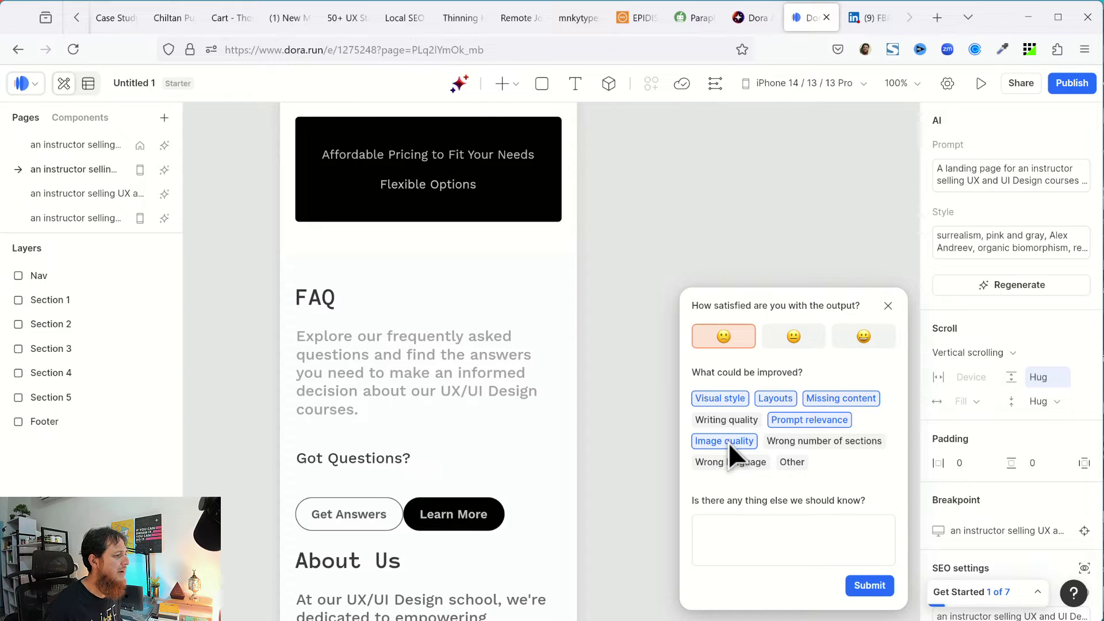
{"action": "left_click", "coordinate": [732, 461]}
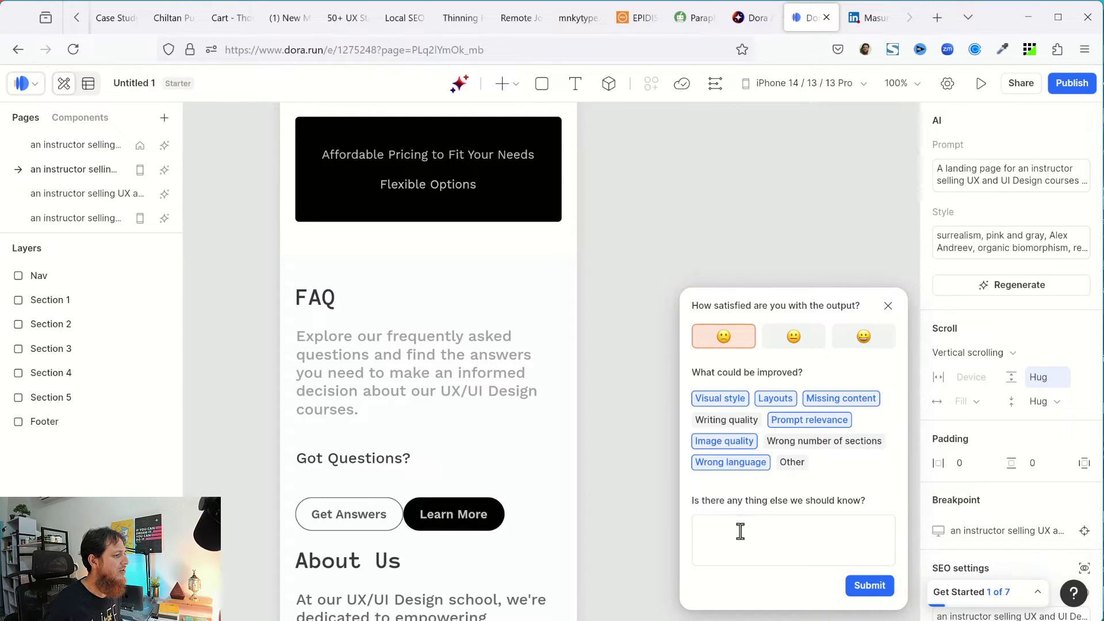
Add the comment 'Hire a UX web Designer to make it better. Can ou hiredr this' and submit the feedback.
{"action": "left_click", "coordinate": [740, 531]}
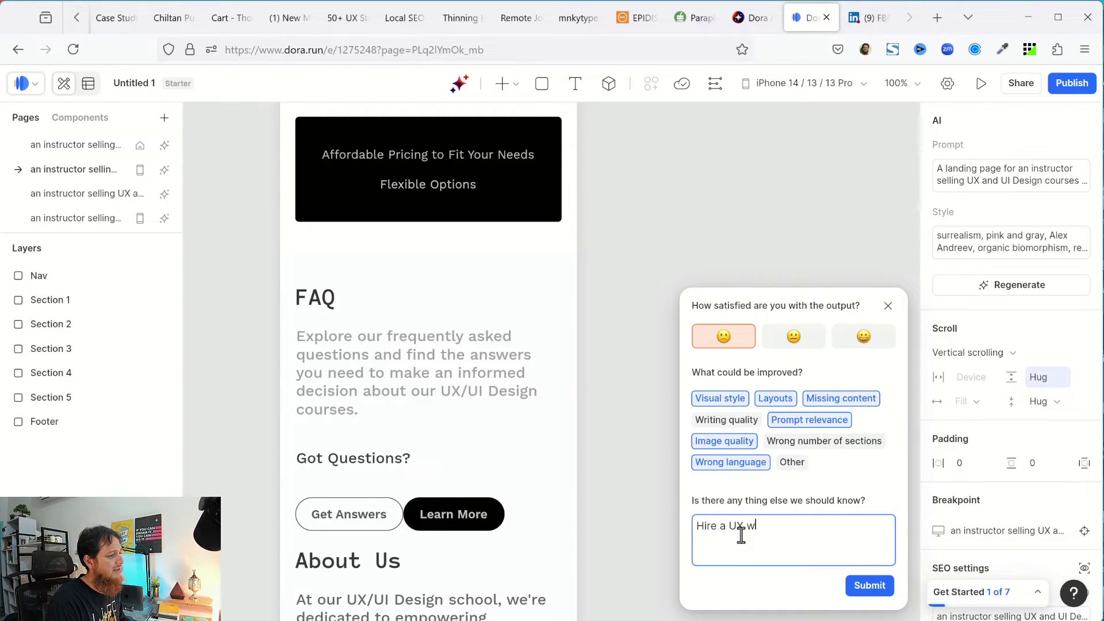
{"action": "type", "text": "Hire a UX we"}
{"action": "key", "text": "BackSpace"}
{"action": "type", "text": "eb "}
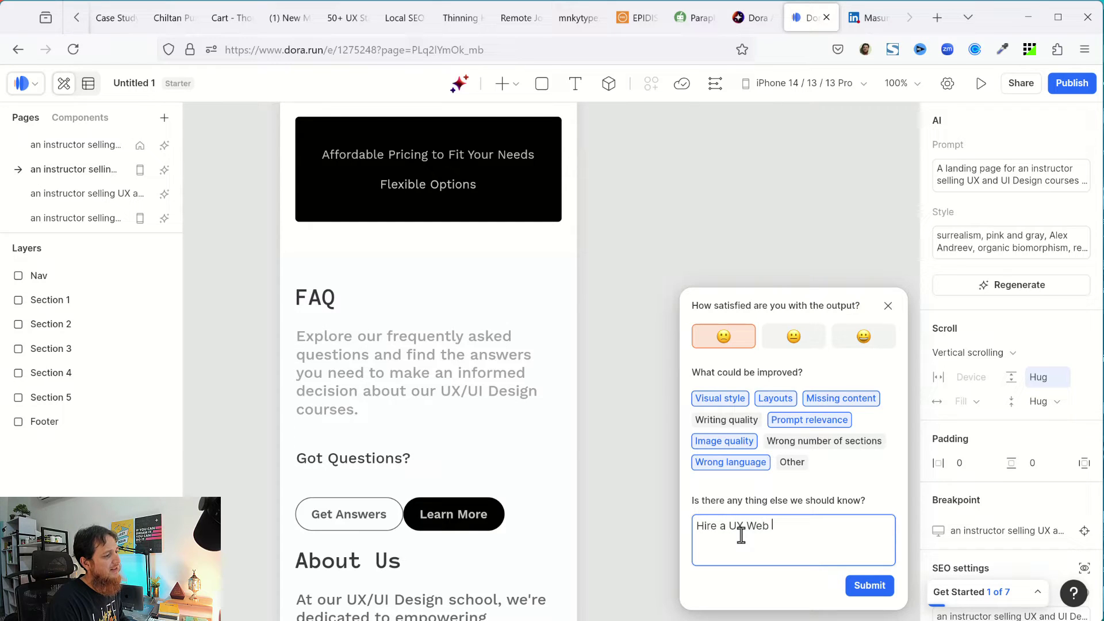
{"action": "type", "text": "Designer to make it"}
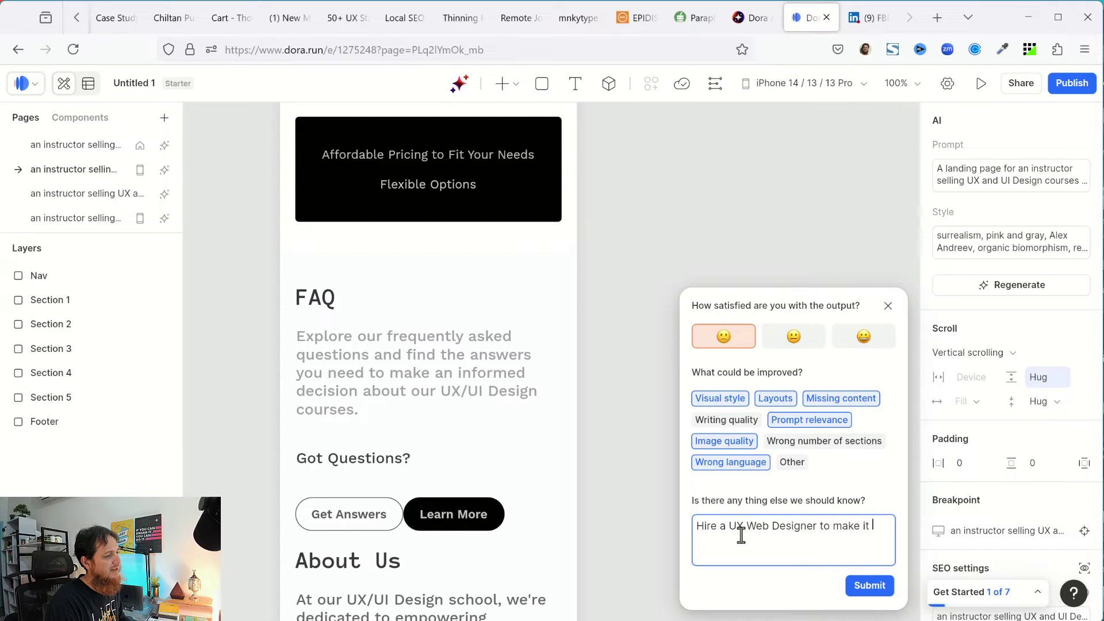
{"action": "type", "text": " better."}
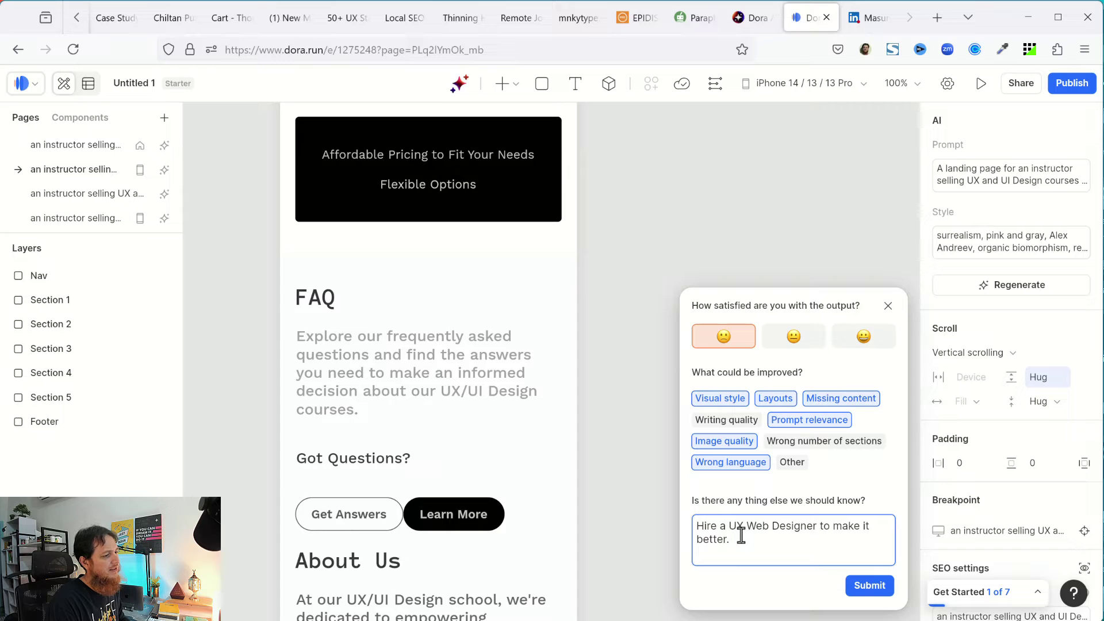
{"action": "type", "text": " Can ou"}
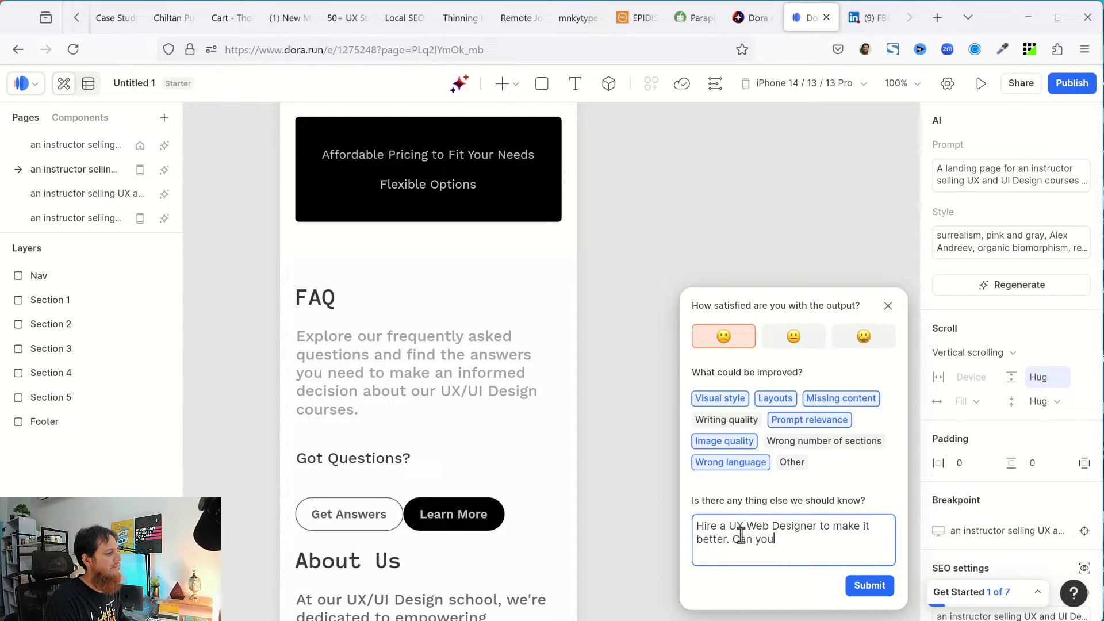
{"action": "type", "text": " hired"}
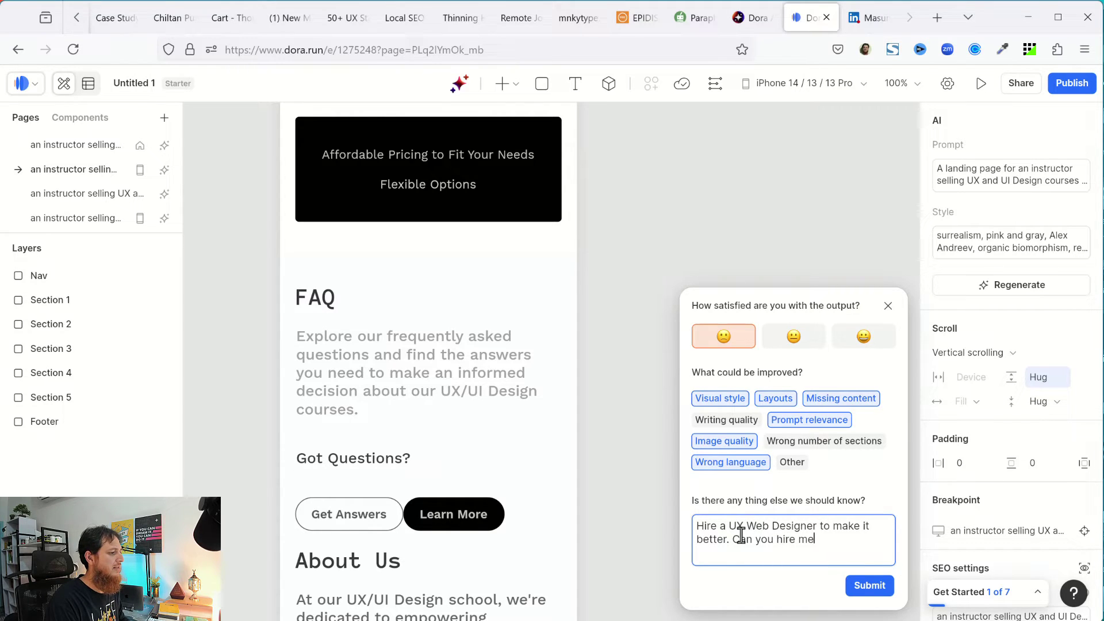
{"action": "type", "text": "r this"}
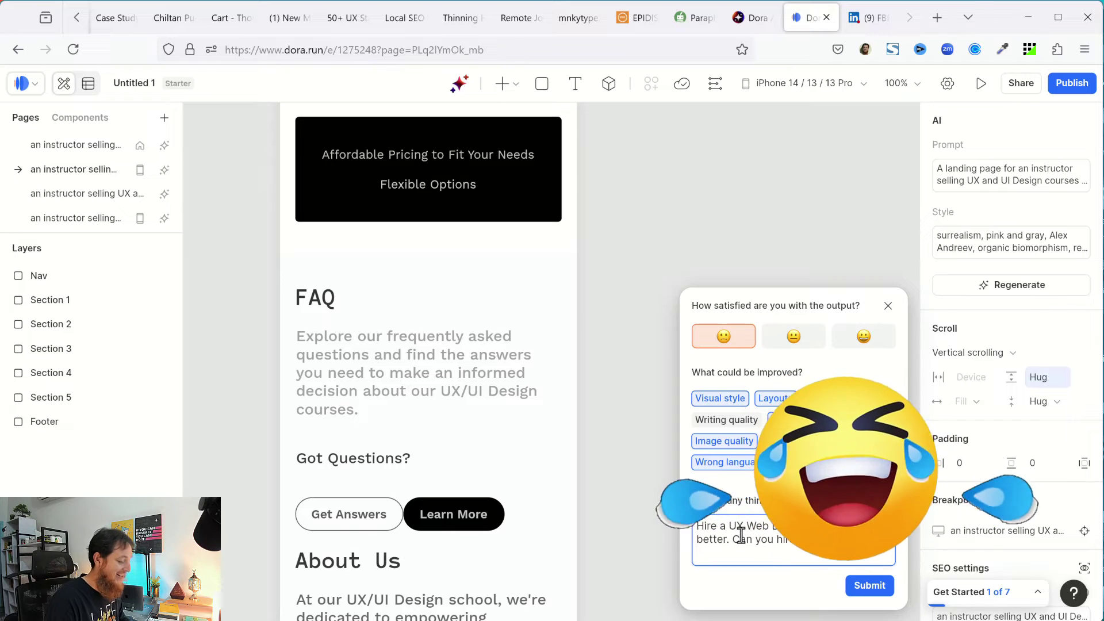
{"action": "left_click", "coordinate": [879, 584]}
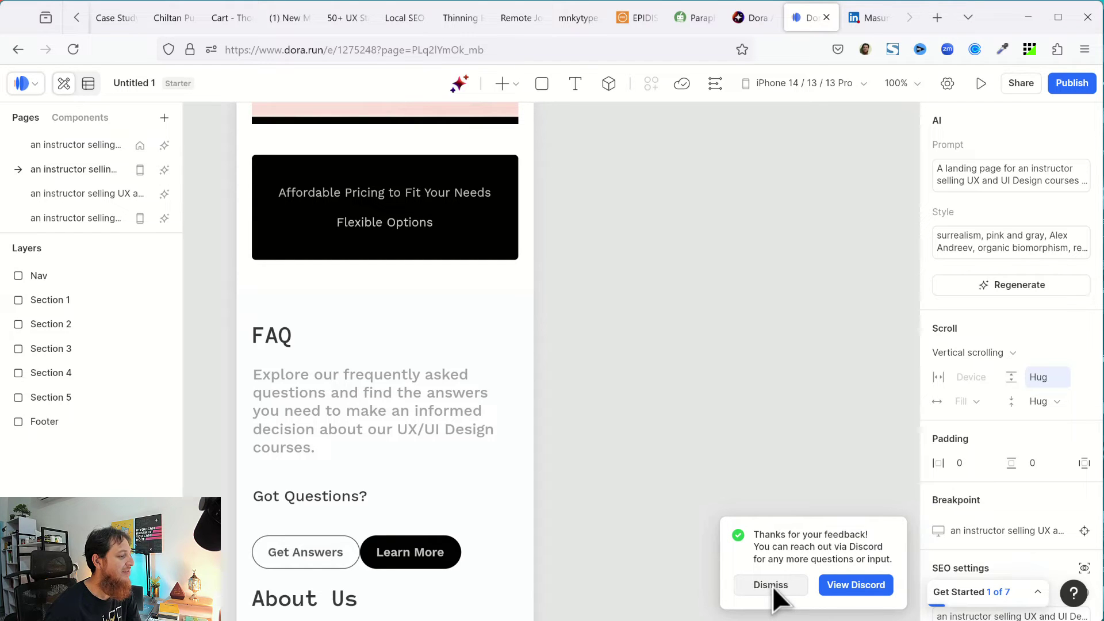
Dismiss the thank-you notice and scroll up to the 'Discover the Power of UX/UI Design' hero.
{"action": "left_click", "coordinate": [785, 587]}
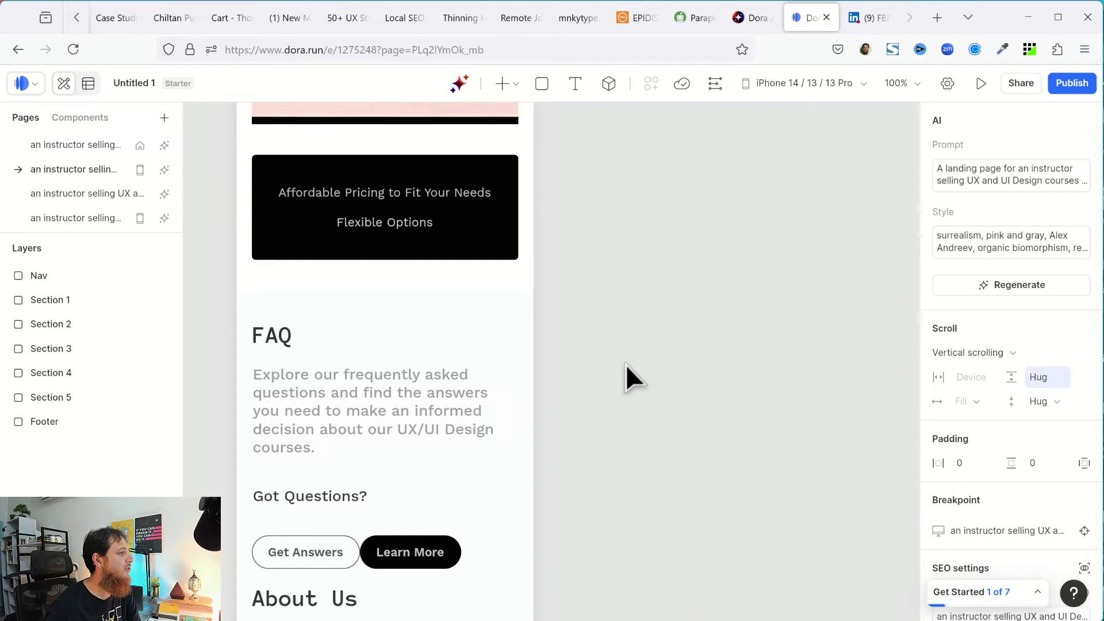
{"action": "scroll", "coordinate": [625, 366], "scroll_direction": "up", "scroll_amount": 10}
{"action": "scroll", "coordinate": [629, 387], "scroll_direction": "up", "scroll_amount": 15}
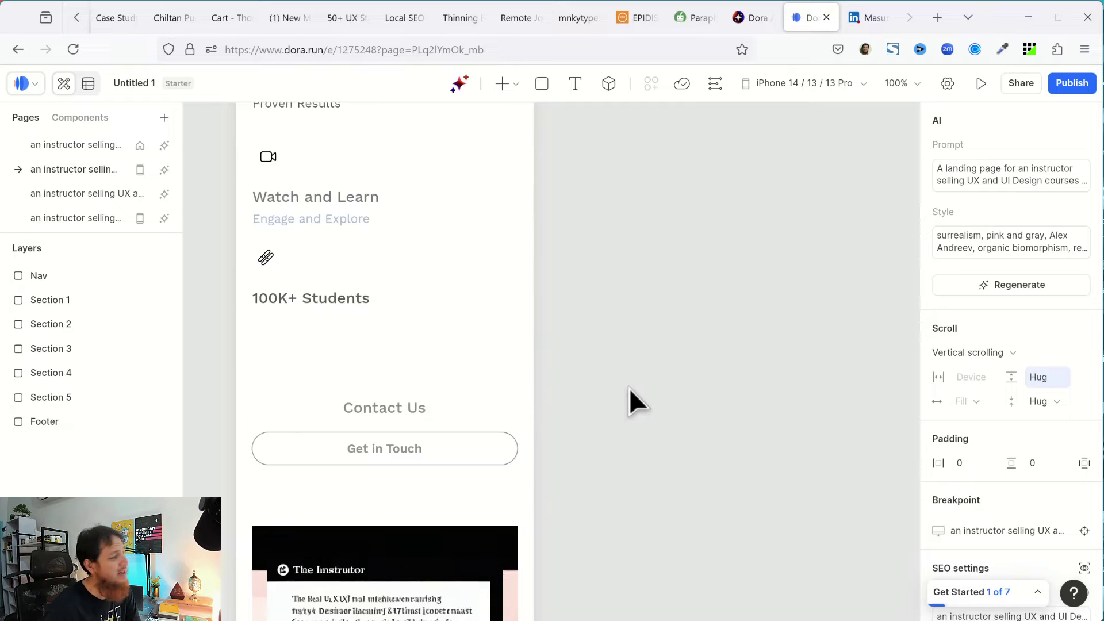
{"action": "scroll", "coordinate": [628, 391], "scroll_direction": "up", "scroll_amount": 5}
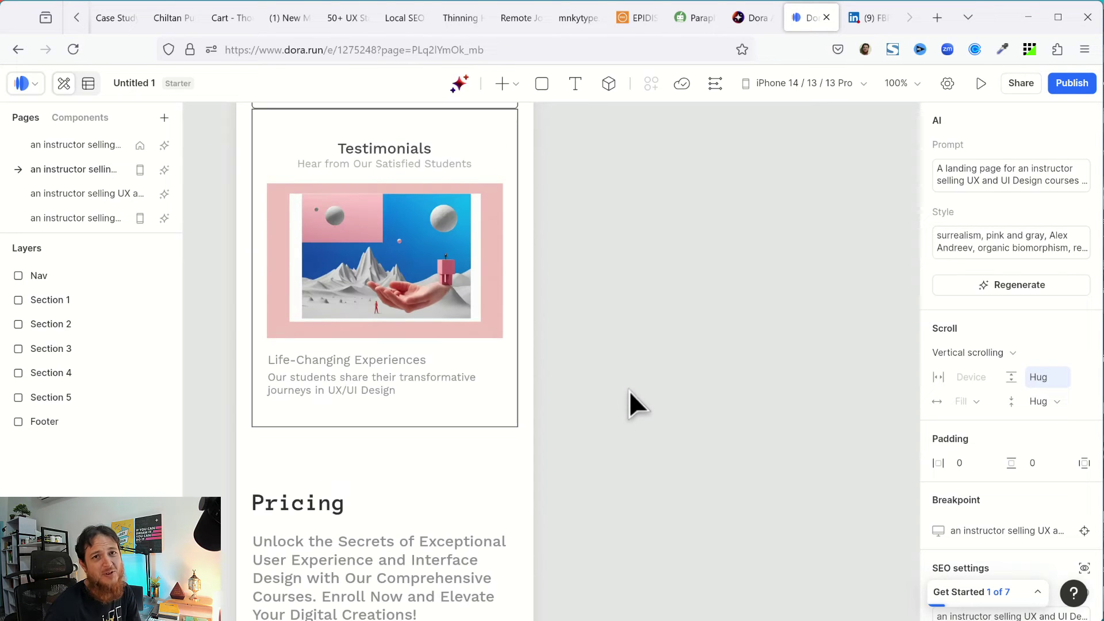
{"action": "scroll", "coordinate": [655, 437], "scroll_direction": "up", "scroll_amount": 10}
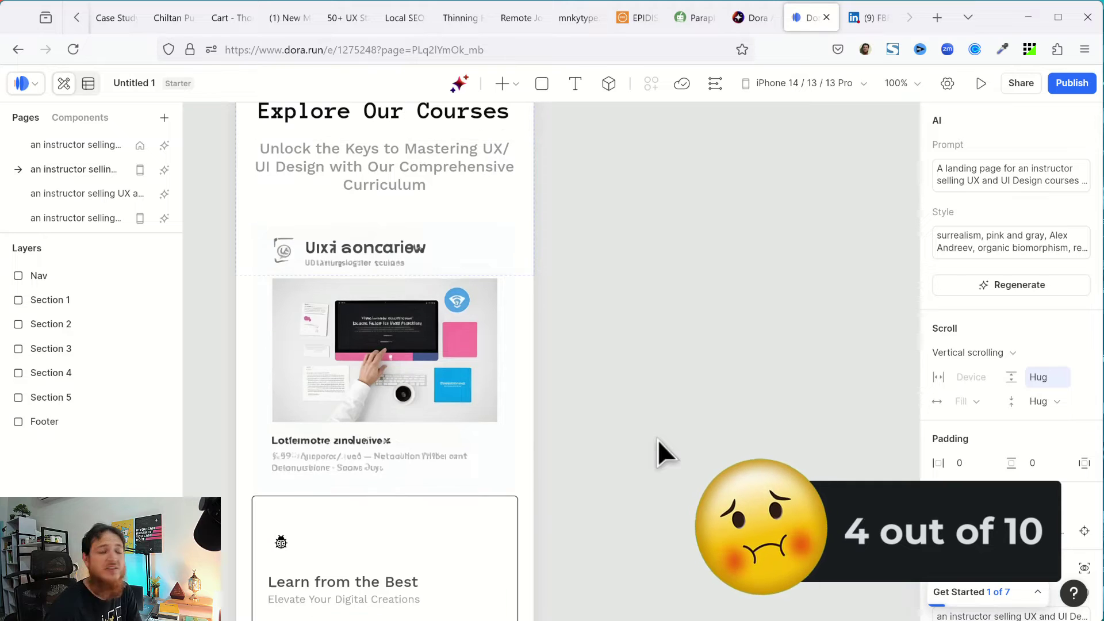
{"action": "scroll", "coordinate": [636, 442], "scroll_direction": "up", "scroll_amount": 5}
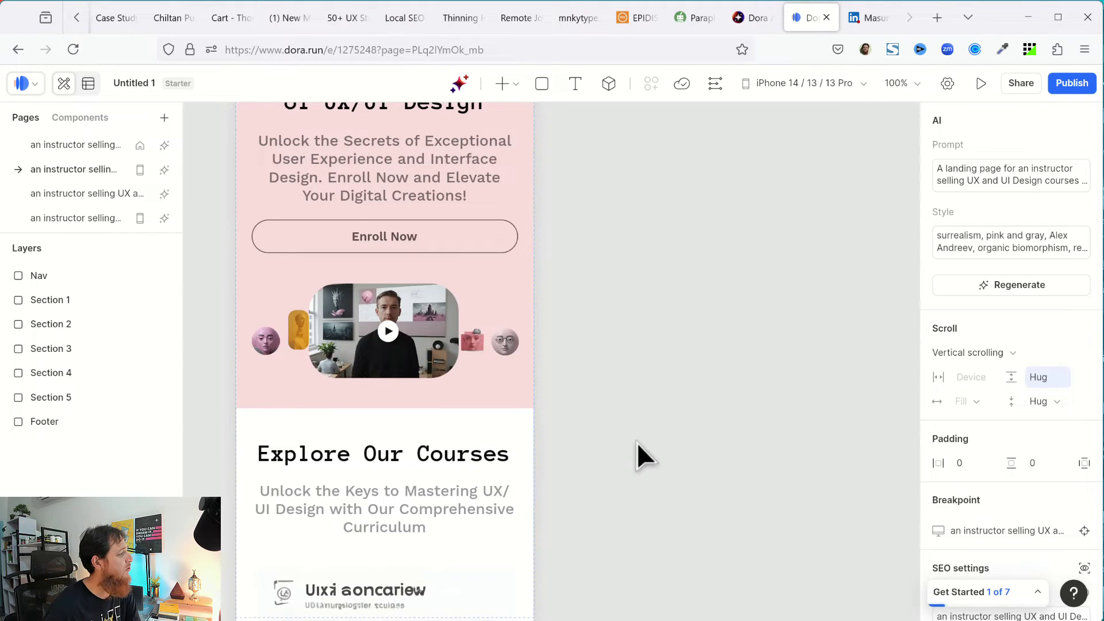
{"action": "scroll", "coordinate": [637, 442], "scroll_direction": "up", "scroll_amount": 4}
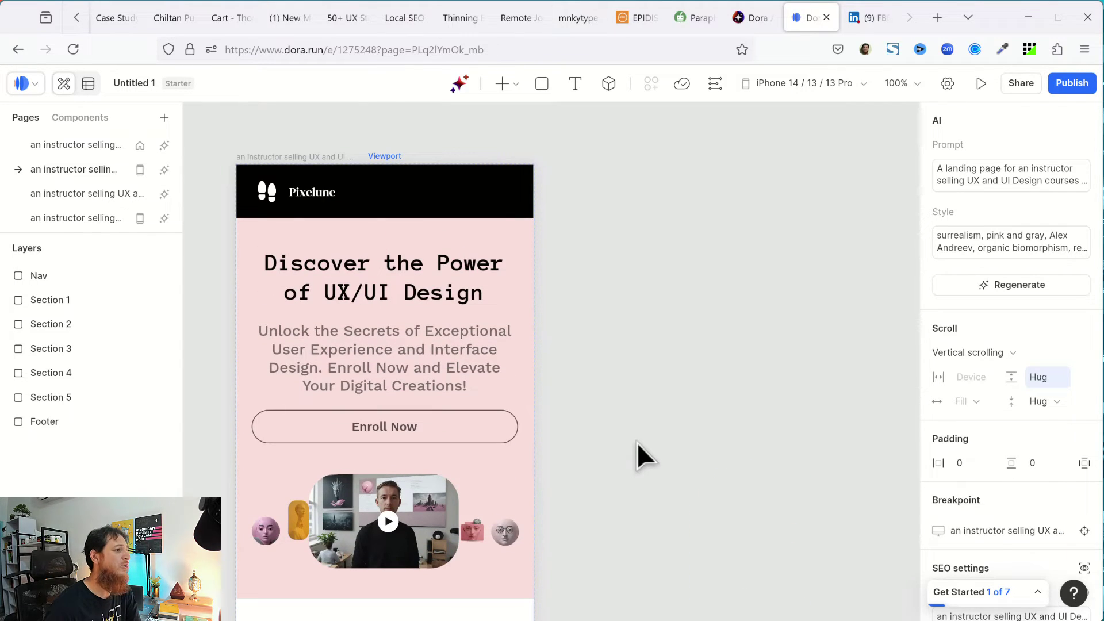
Set the custom style to 'Dark mode, black, blue, minimal, 3d funky buttons' in the generate dialog.
{"action": "left_click", "coordinate": [1003, 247]}
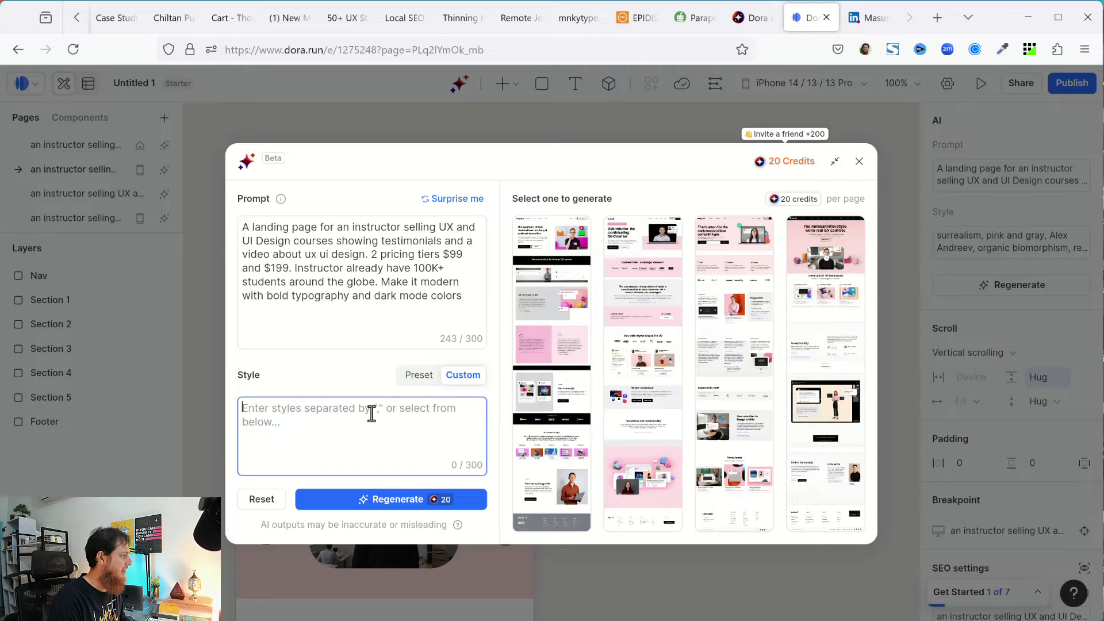
{"action": "type", "text": "Dark mode, b"}
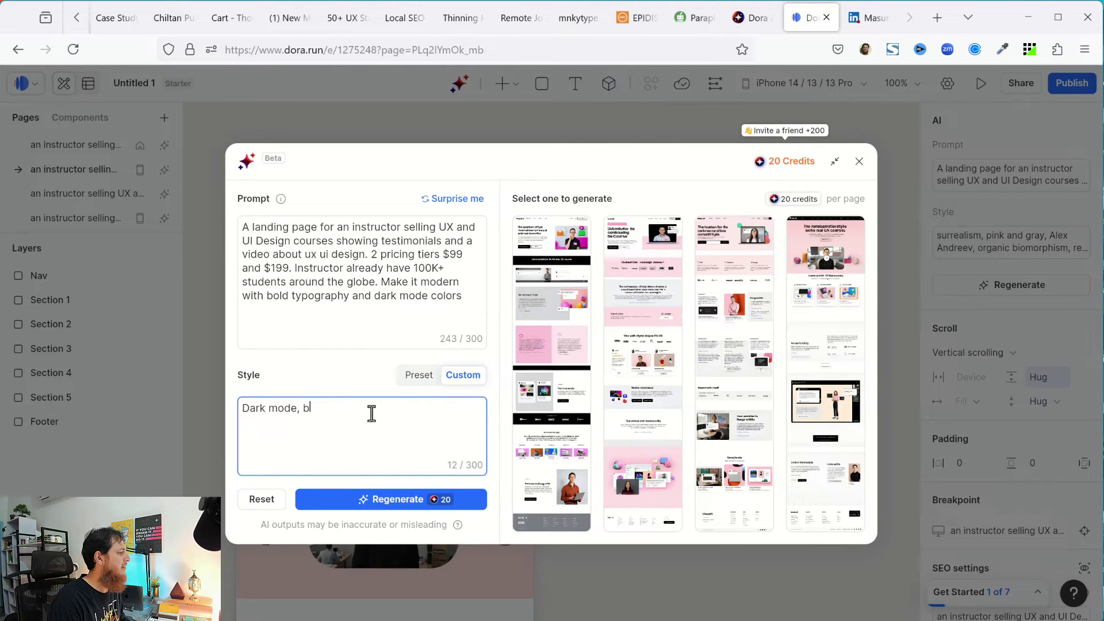
{"action": "type", "text": "lack, blue, m"}
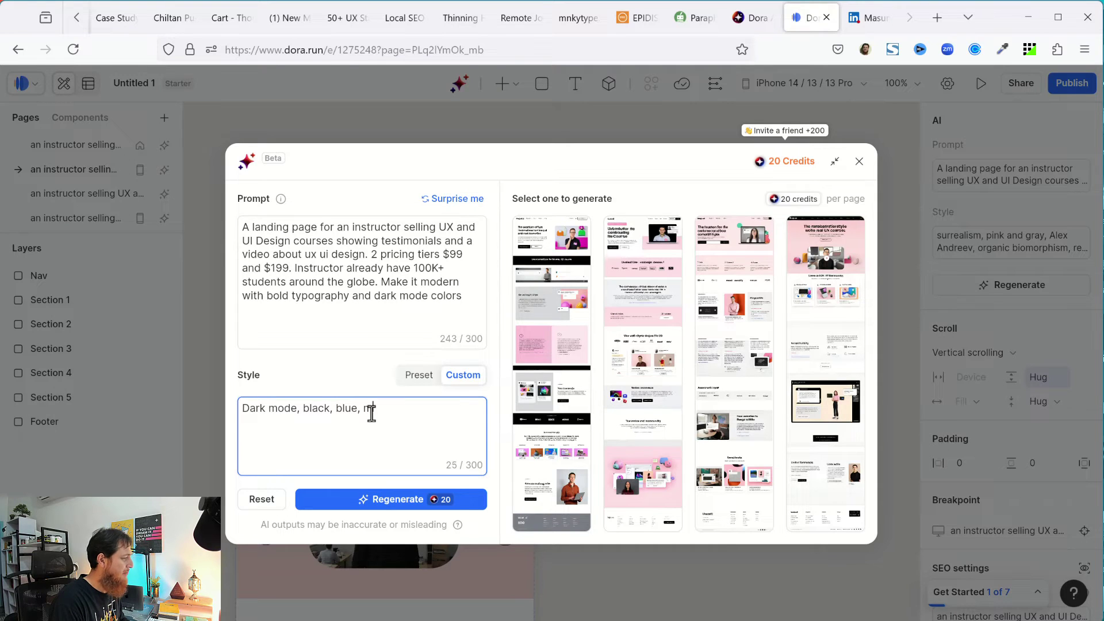
{"action": "type", "text": "inimal"}
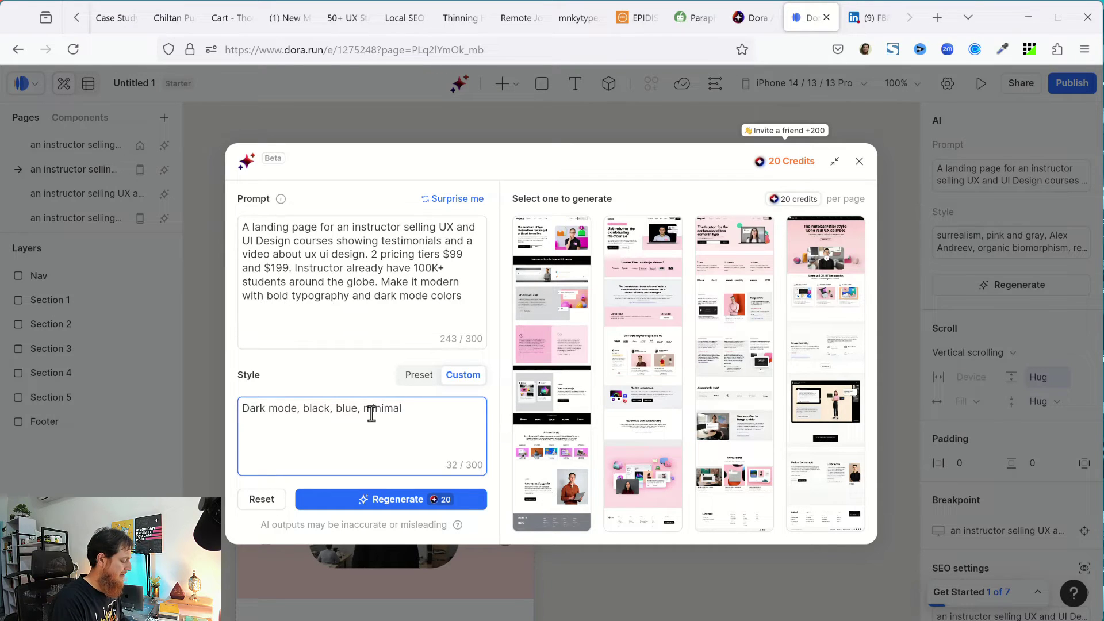
{"action": "key", "text": "BackSpace"}
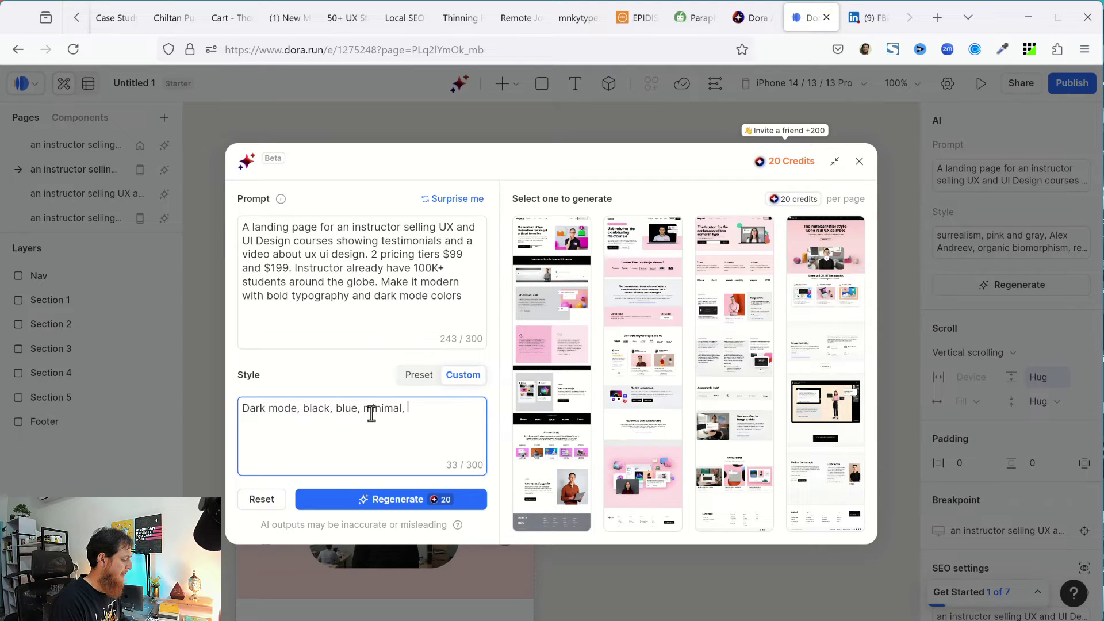
{"action": "type", "text": ", 3d f"}
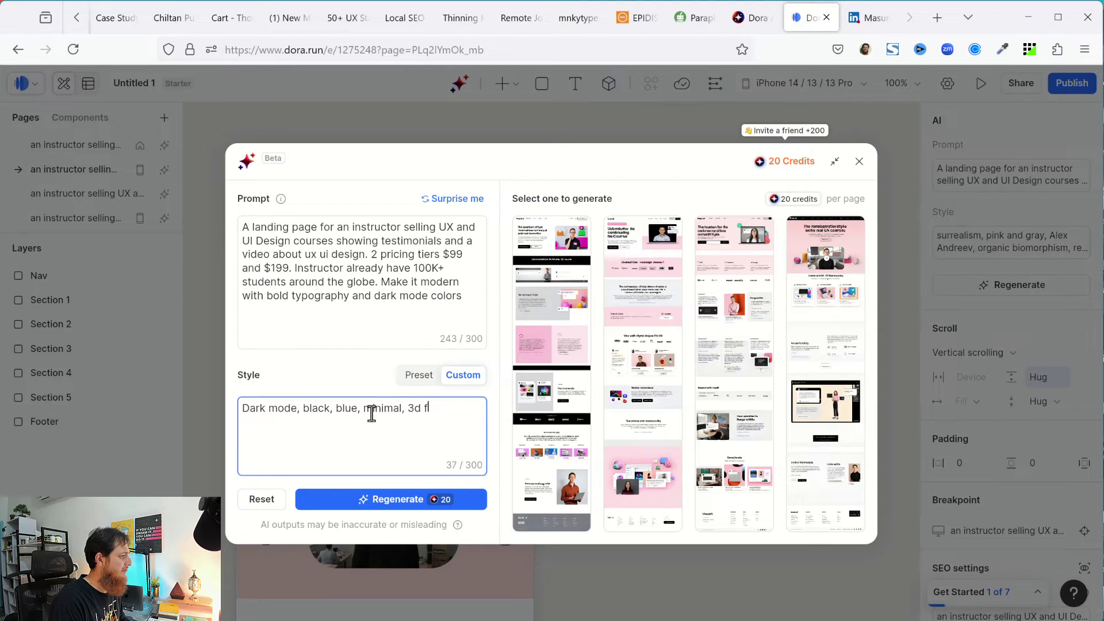
{"action": "type", "text": "unky buttons"}
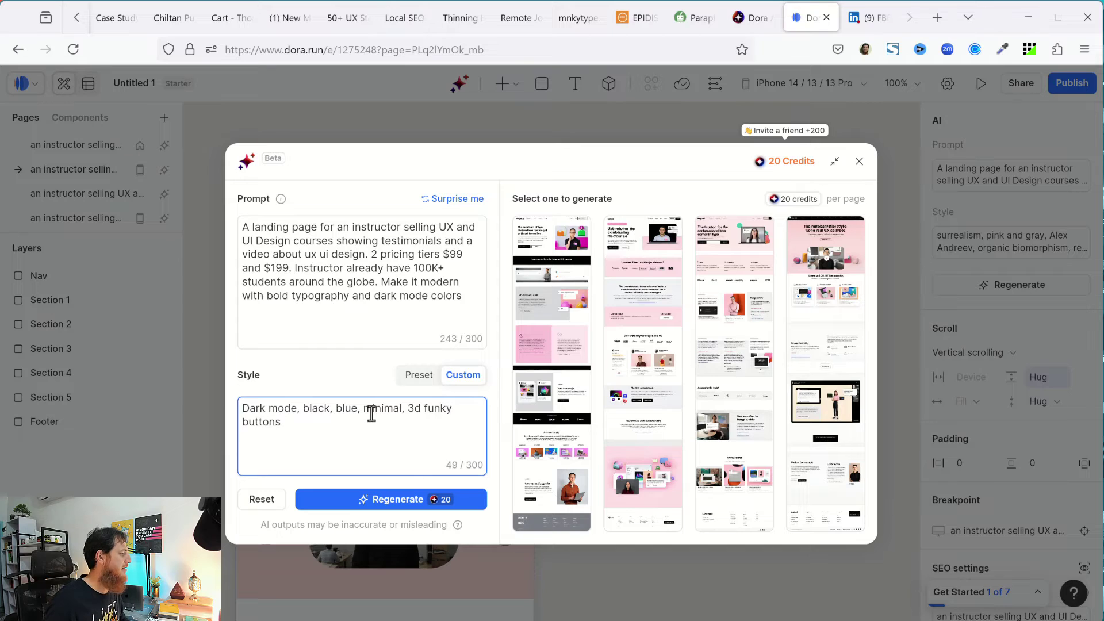
Regenerate the page with the dark-mode style, then view and close the credit upgrade plans.
{"action": "left_click", "coordinate": [394, 496]}
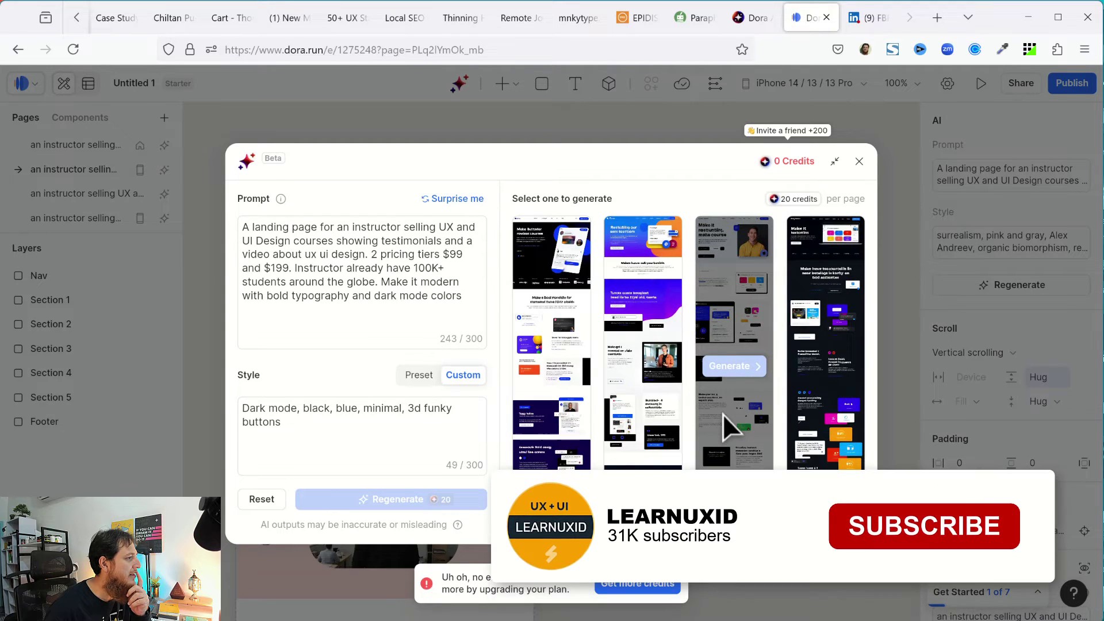
{"action": "left_click", "coordinate": [641, 582]}
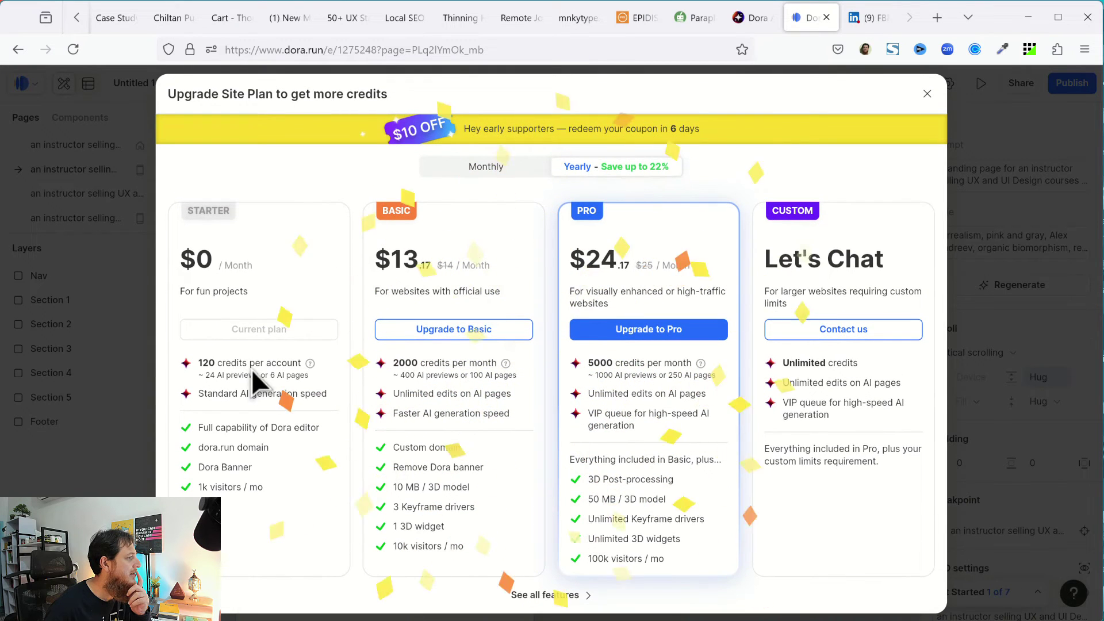
{"action": "left_click", "coordinate": [927, 93]}
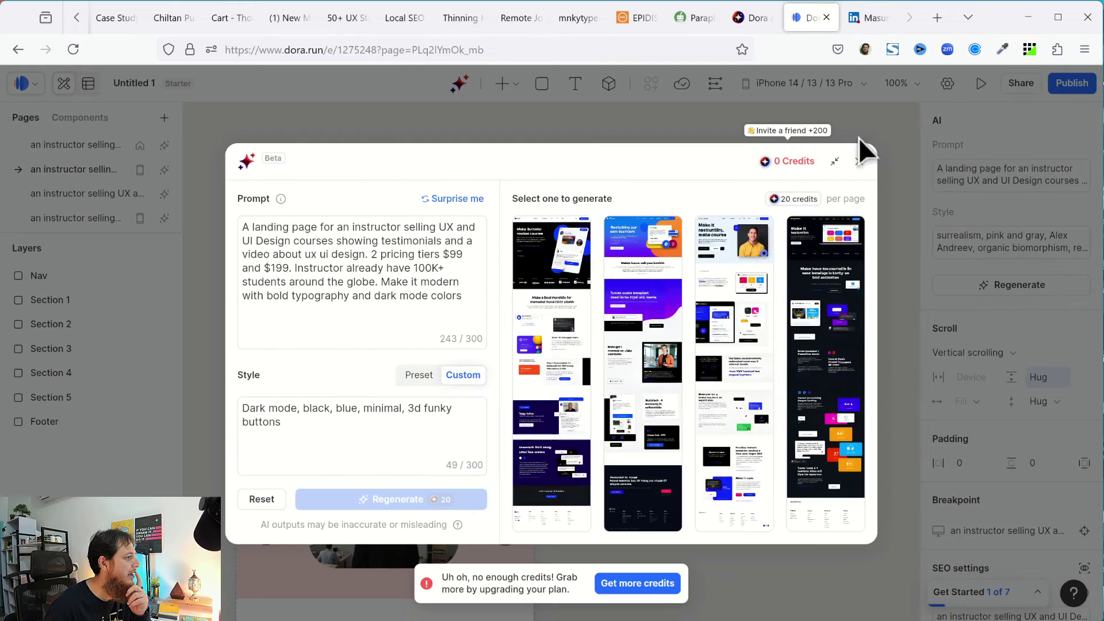
Close the generation window, confirming that the running AI task should end.
{"action": "mouse_move", "coordinate": [711, 326]}
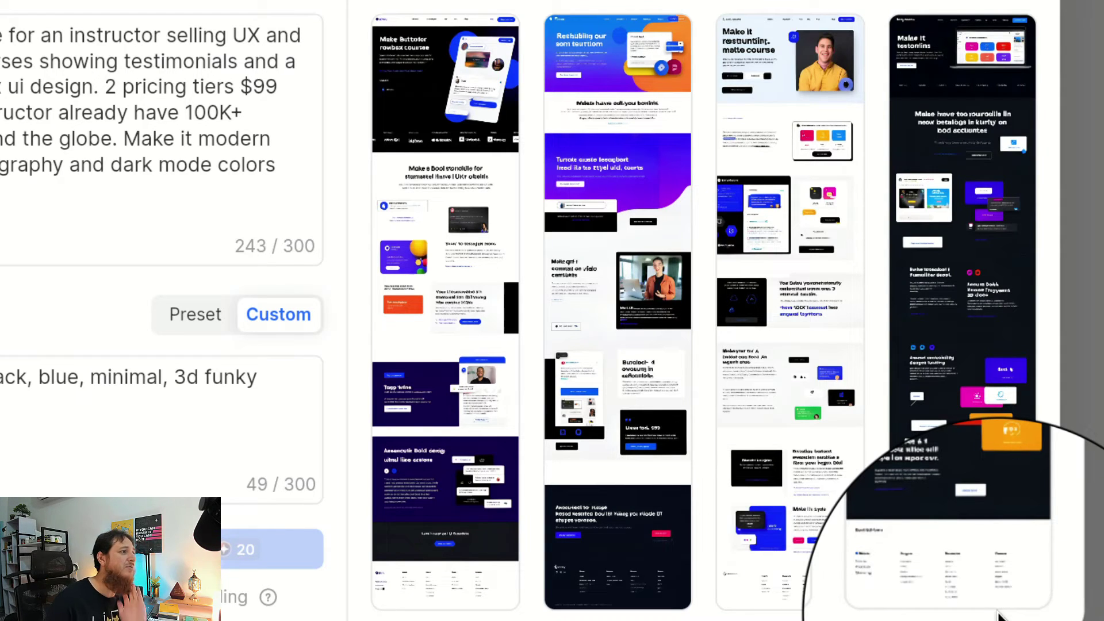
{"action": "left_click", "coordinate": [1080, 24]}
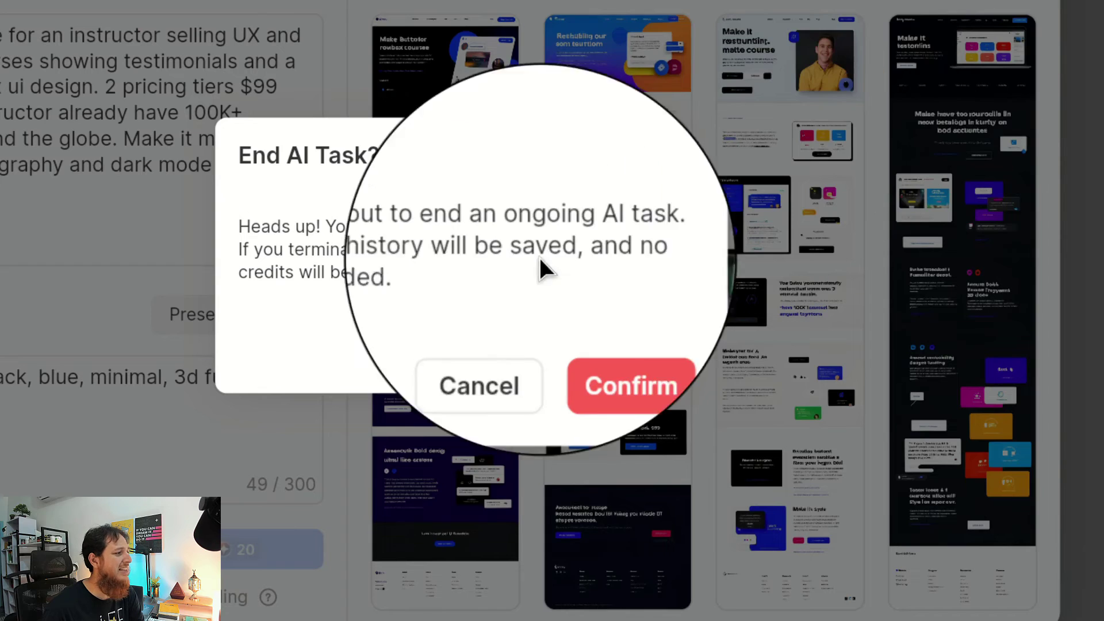
{"action": "left_click", "coordinate": [496, 351]}
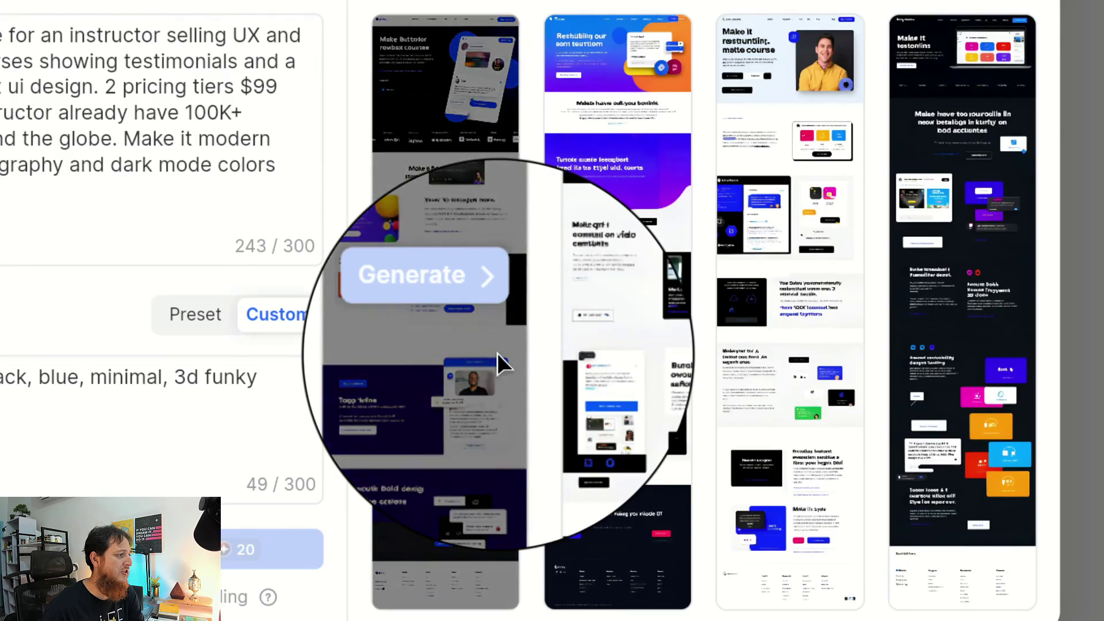
{"action": "left_click", "coordinate": [859, 162]}
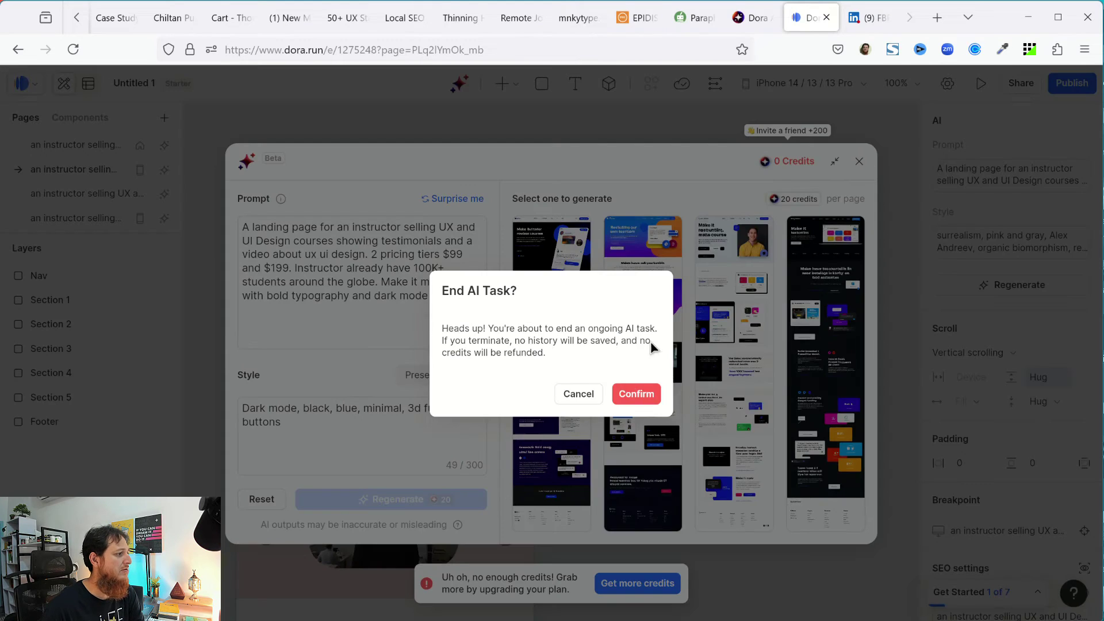
{"action": "left_click", "coordinate": [627, 390]}
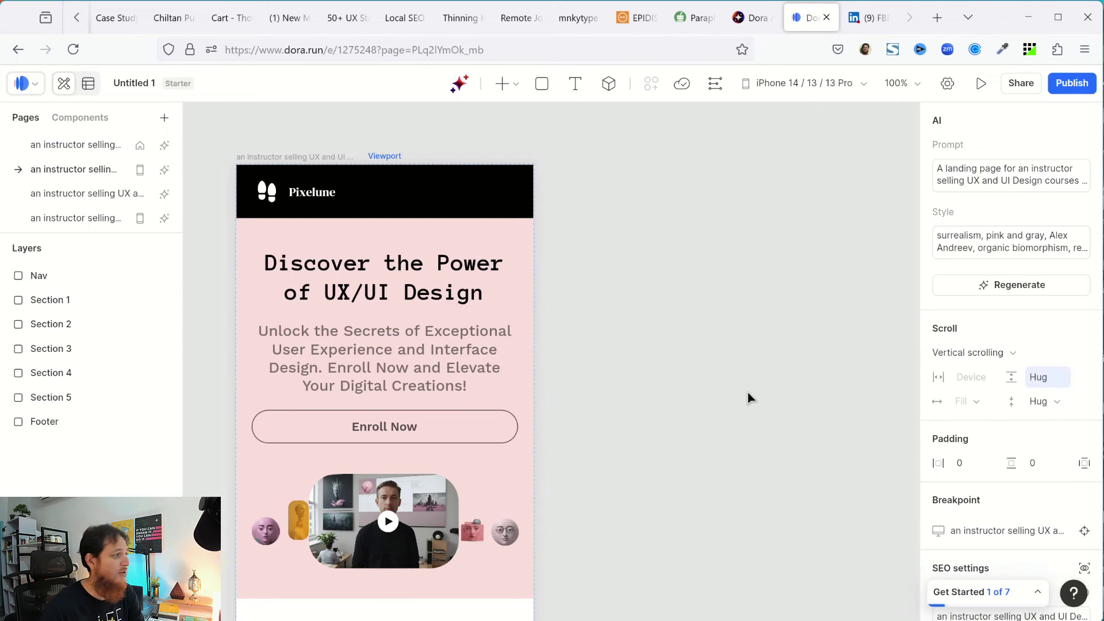
{"action": "mouse_move", "coordinate": [747, 19]}
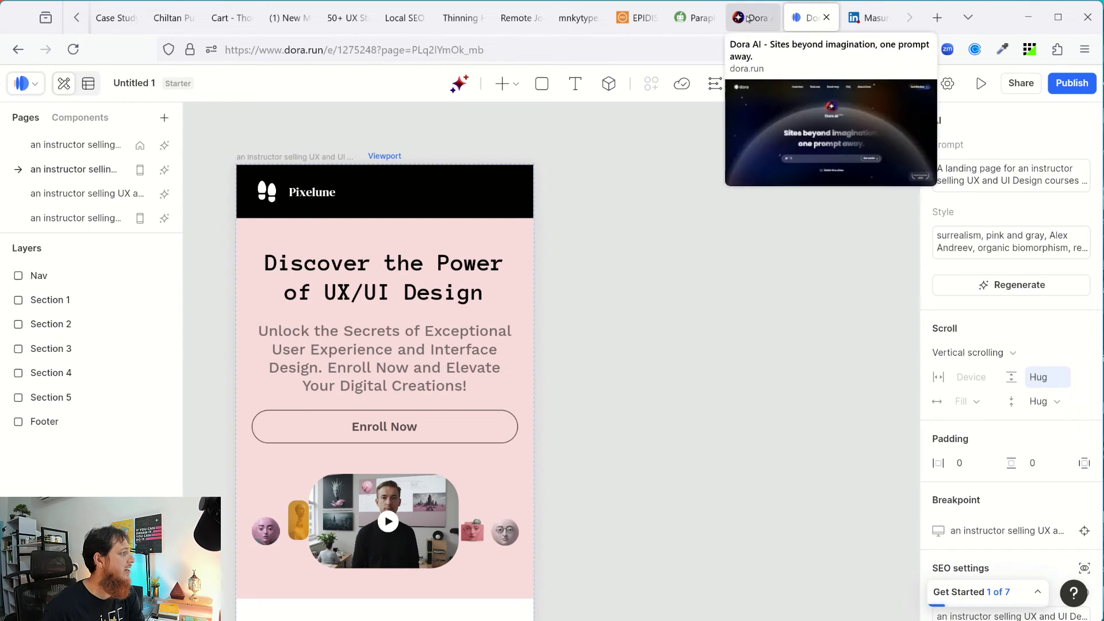